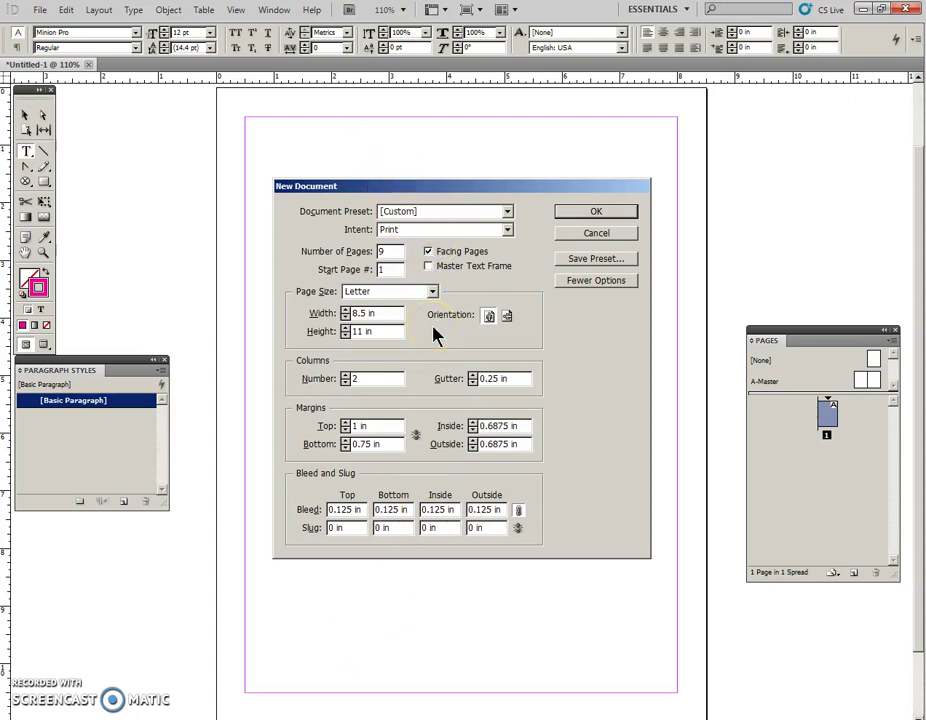
- Create a 9-page facing-pages Letter document with 2 columns and a 0.25 in gutter
left_click(595, 212)
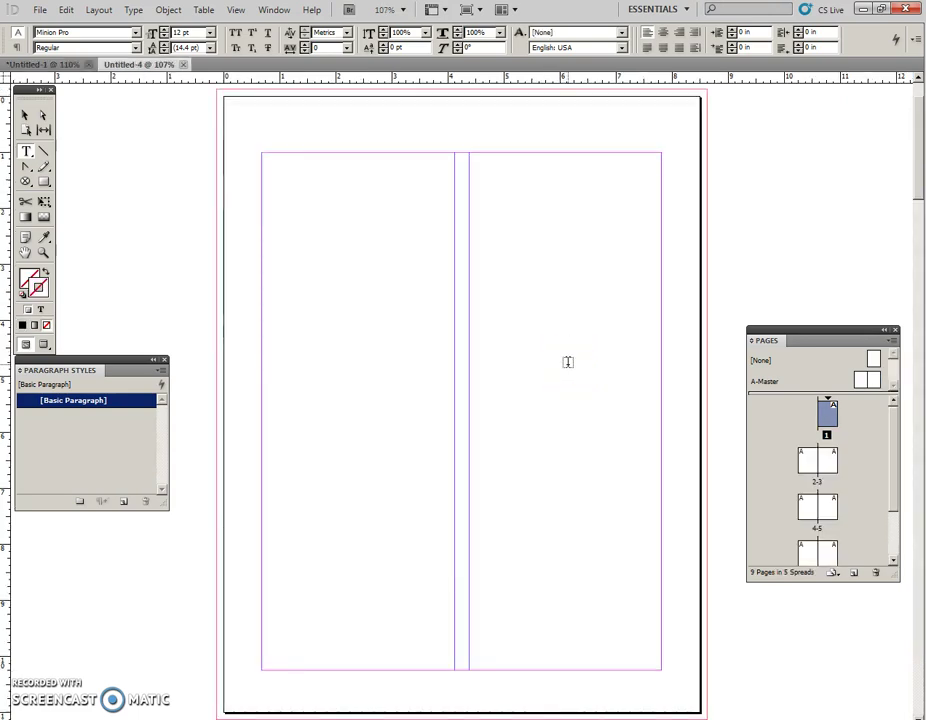
- Open the A-Master spread, bring it fully into view, and bring up the Place dialog
double_click(860, 385)
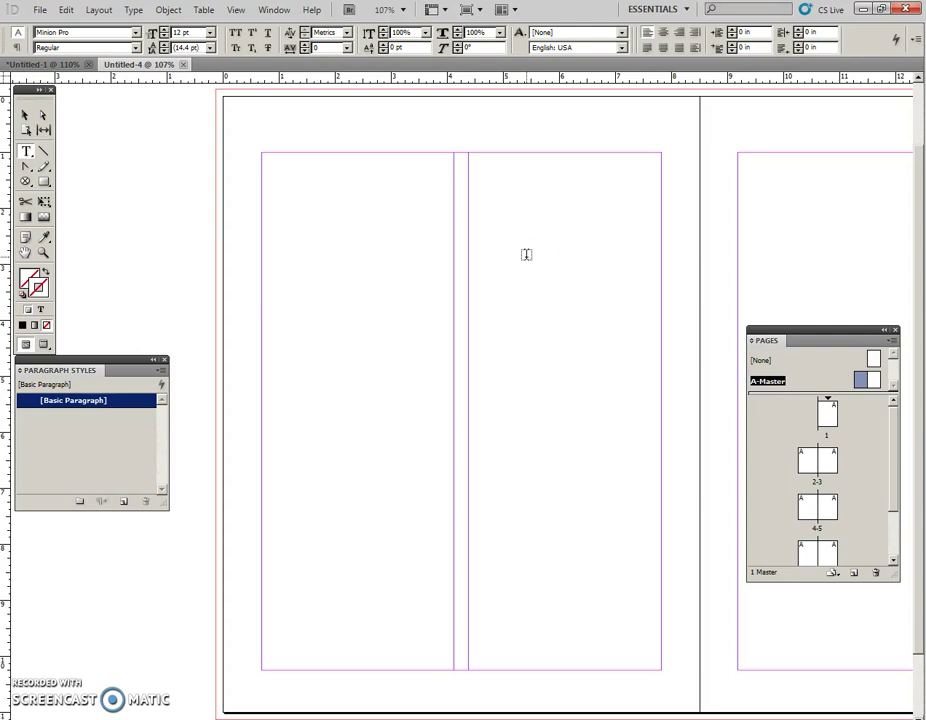
key("ctrl+minus")
key("ctrl+minus")
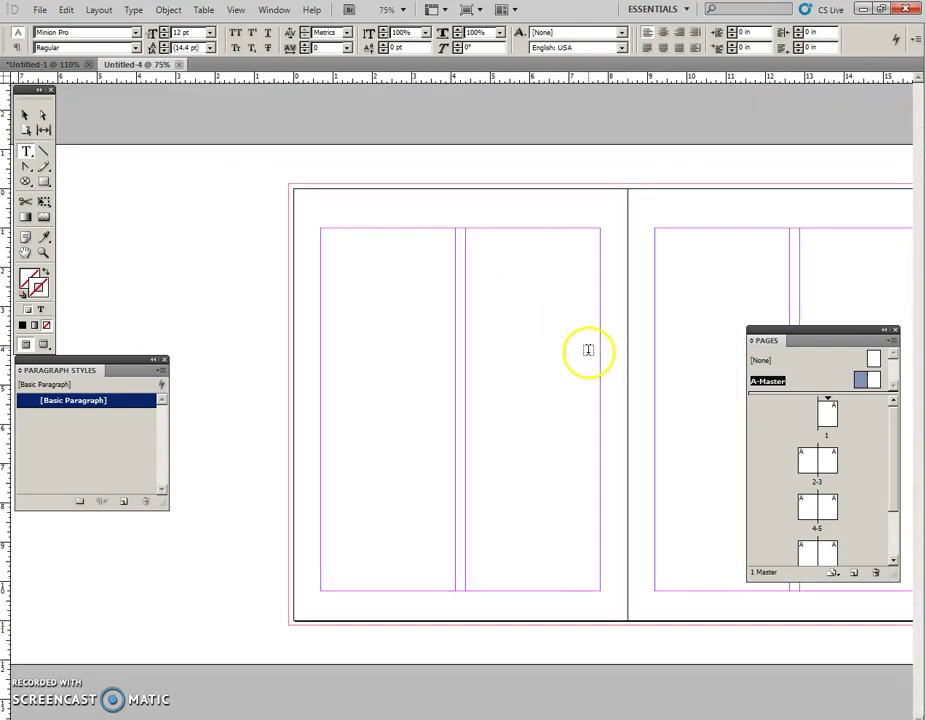
left_click_drag(587, 353, 432, 326)
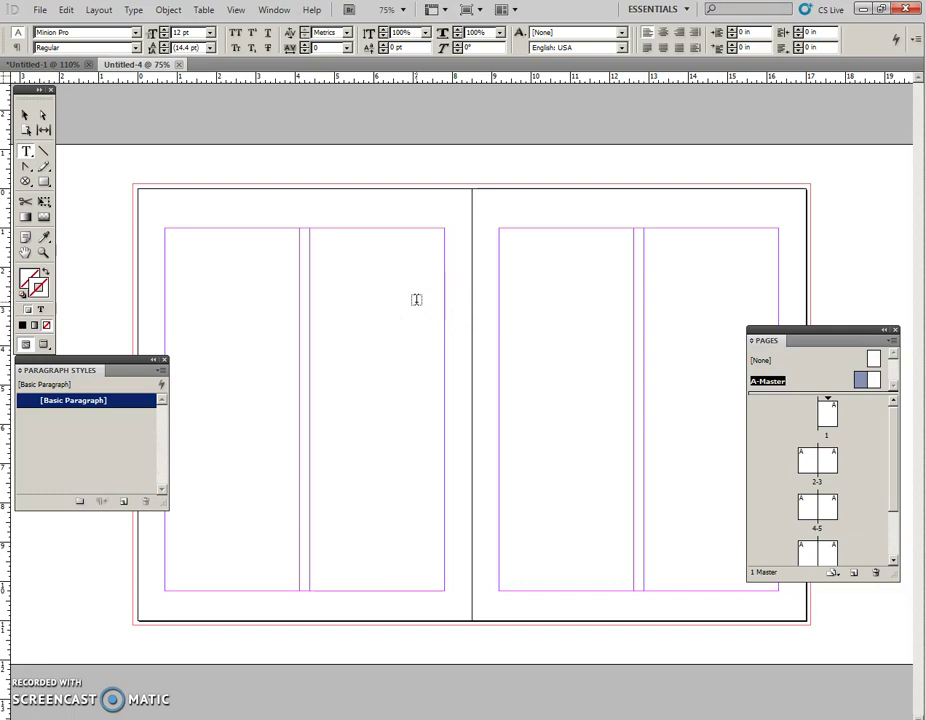
key("ctrl+d")
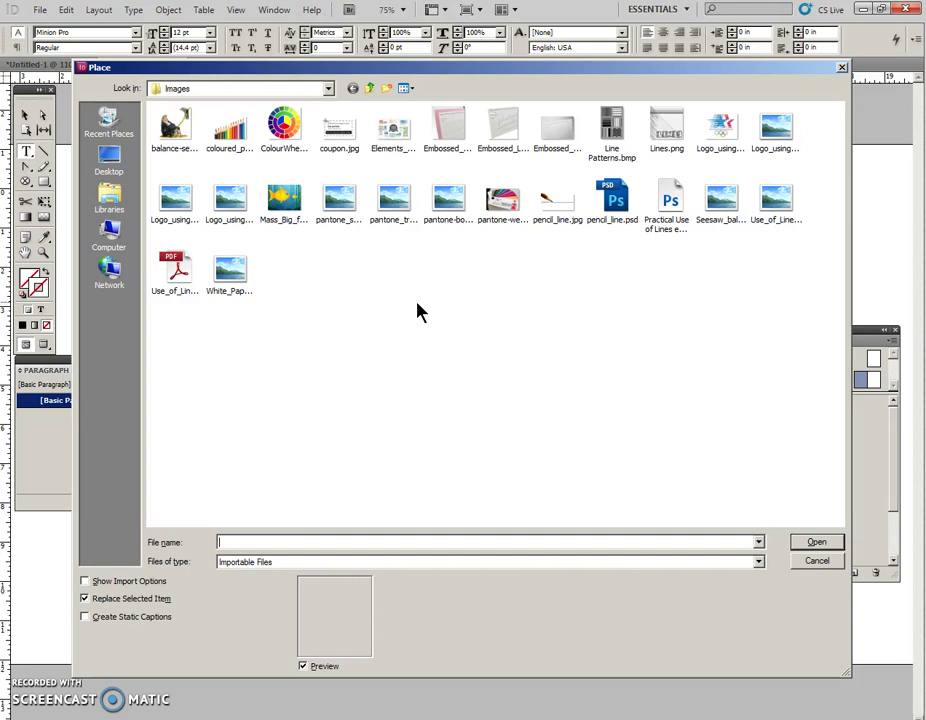
- Browse to the Elements of Design Images folder and load White_Paper.jpg for placing
left_click(328, 89)
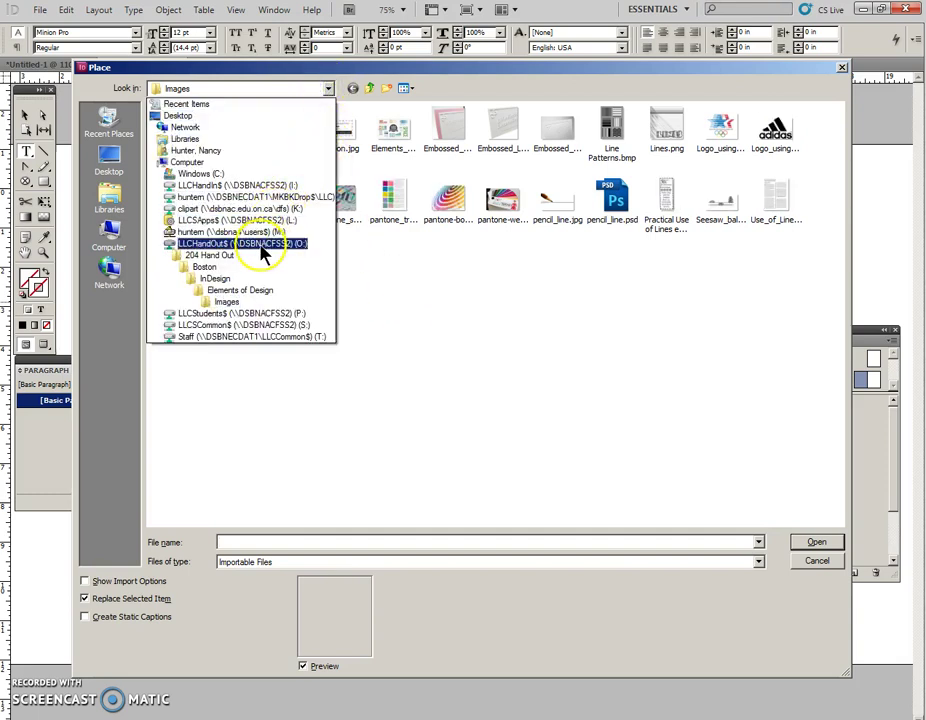
left_click(258, 290)
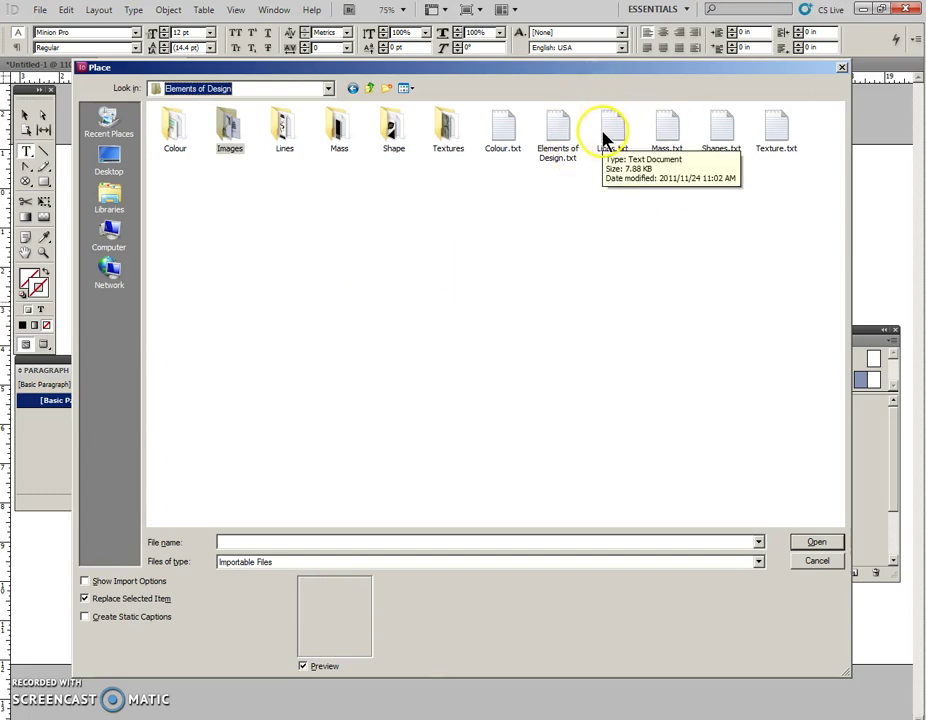
double_click(229, 130)
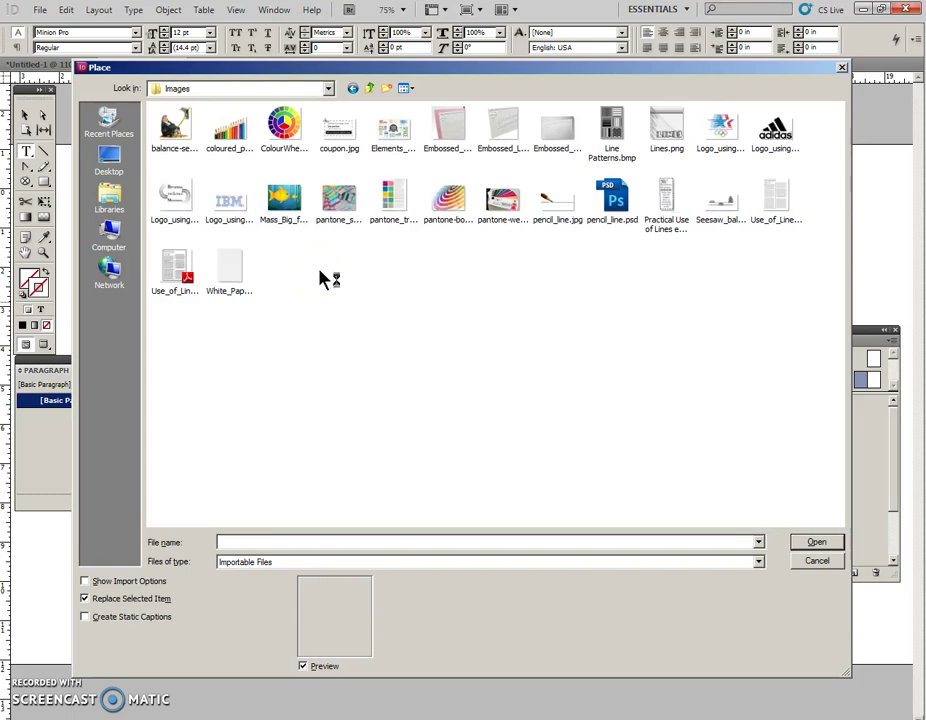
left_click(238, 268)
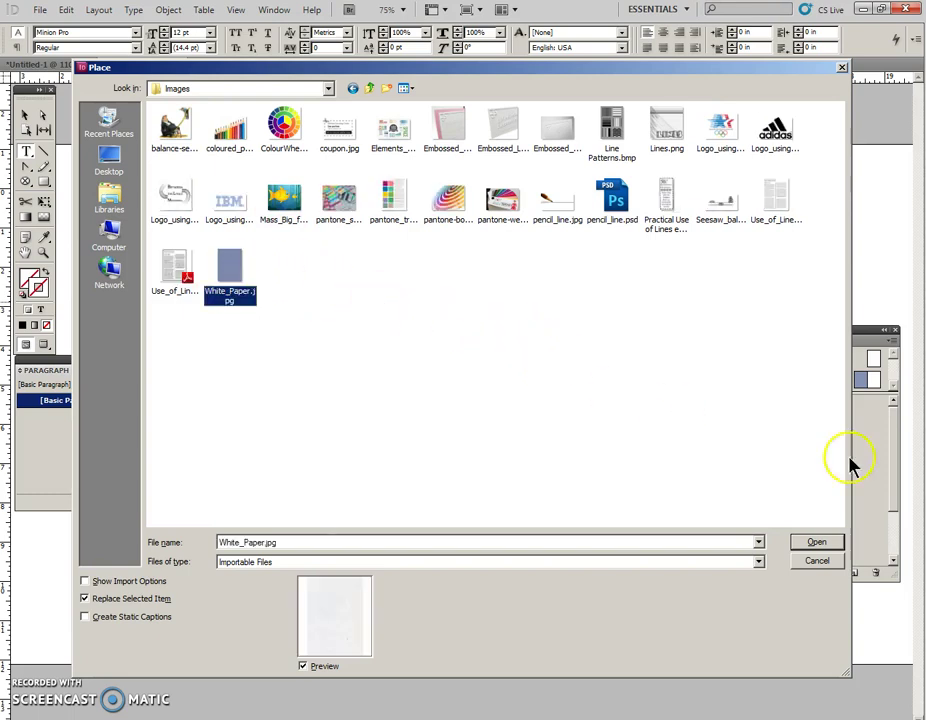
left_click(816, 542)
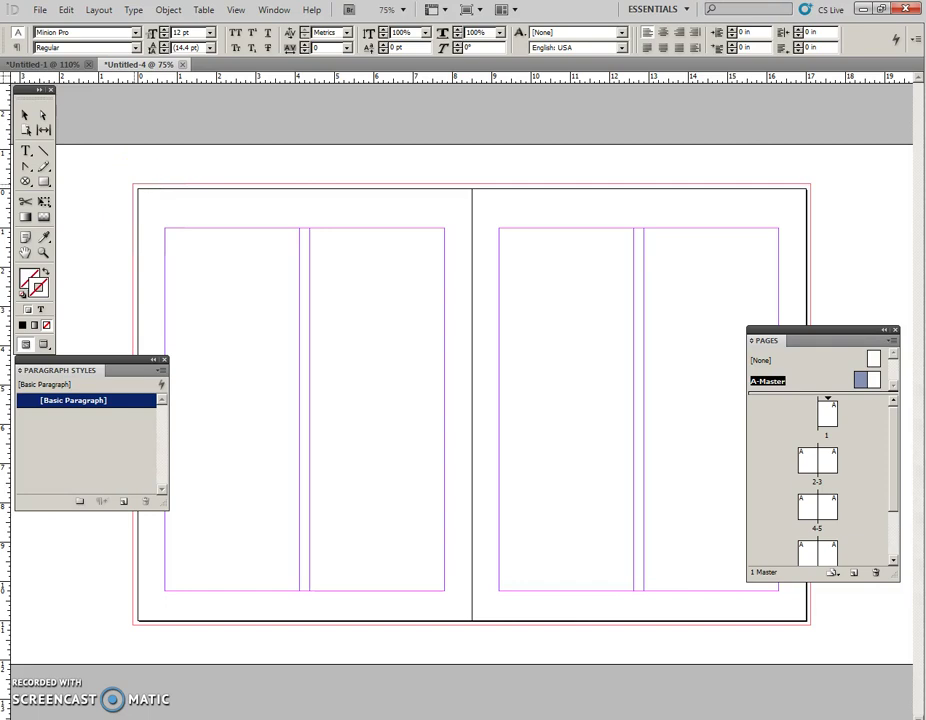
- Cover the left master page with White_Paper.jpg, fitted out to the spine, and copy it onto the right page
left_click_drag(135, 185, 459, 624)
key("t")
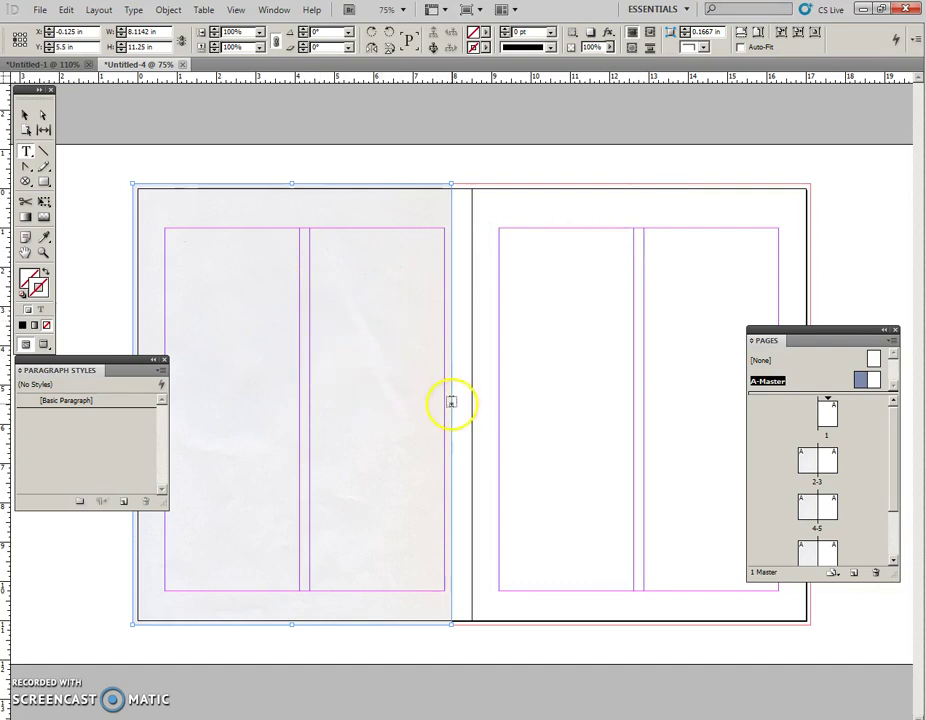
left_click(25, 115)
left_click(291, 401)
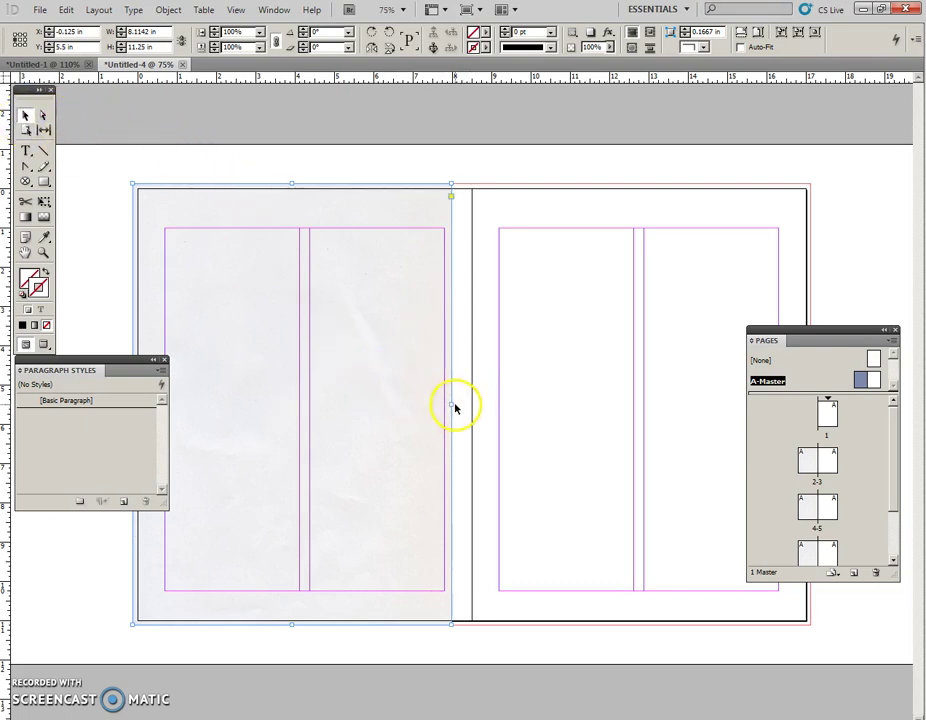
left_click_drag(452, 405, 472, 405)
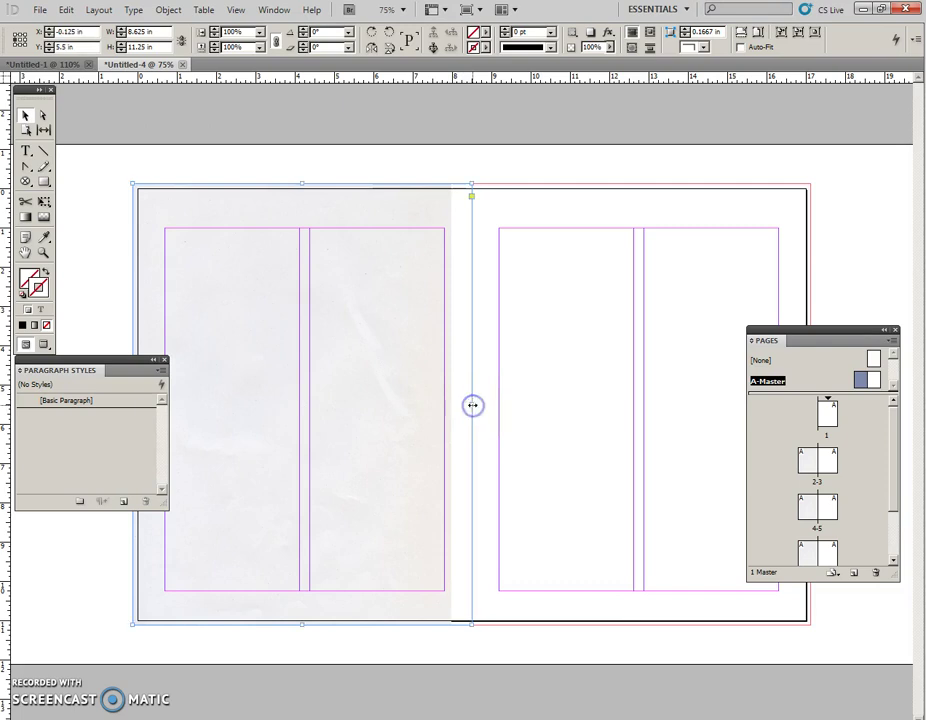
left_click(783, 34)
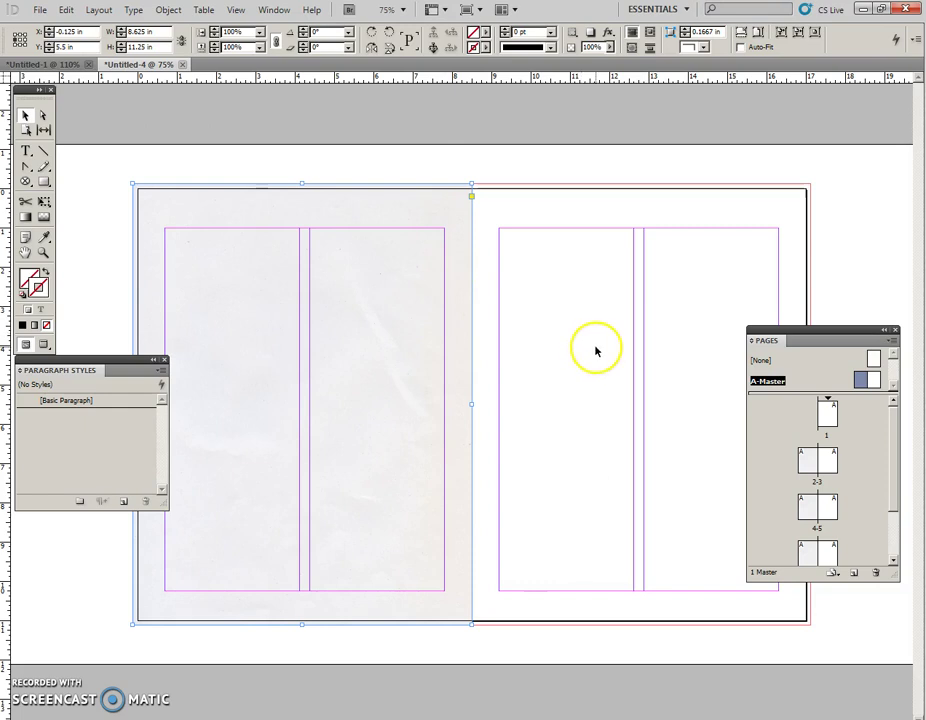
left_click(828, 464)
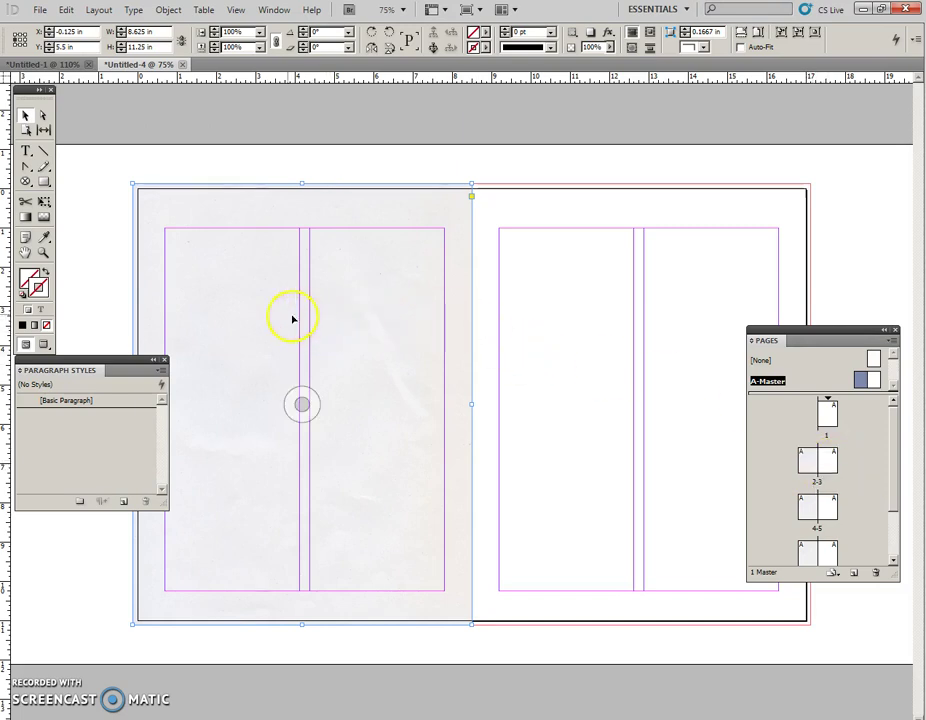
left_click_drag(260, 316, 600, 342)
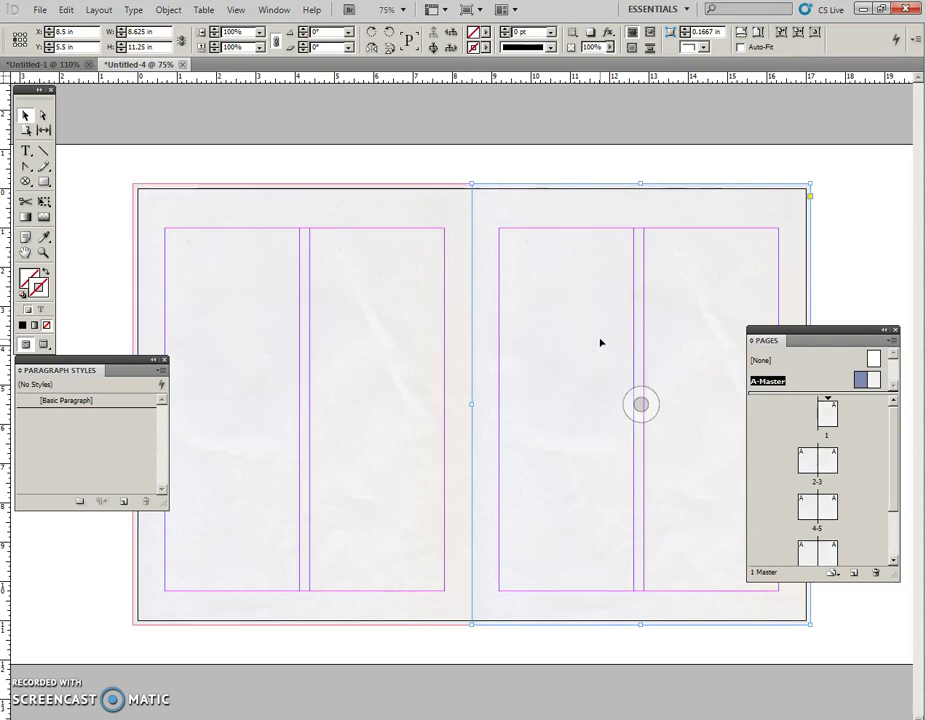
- Add a horizontal guide spanning the whole spread at 0.75 in
left_click(430, 166)
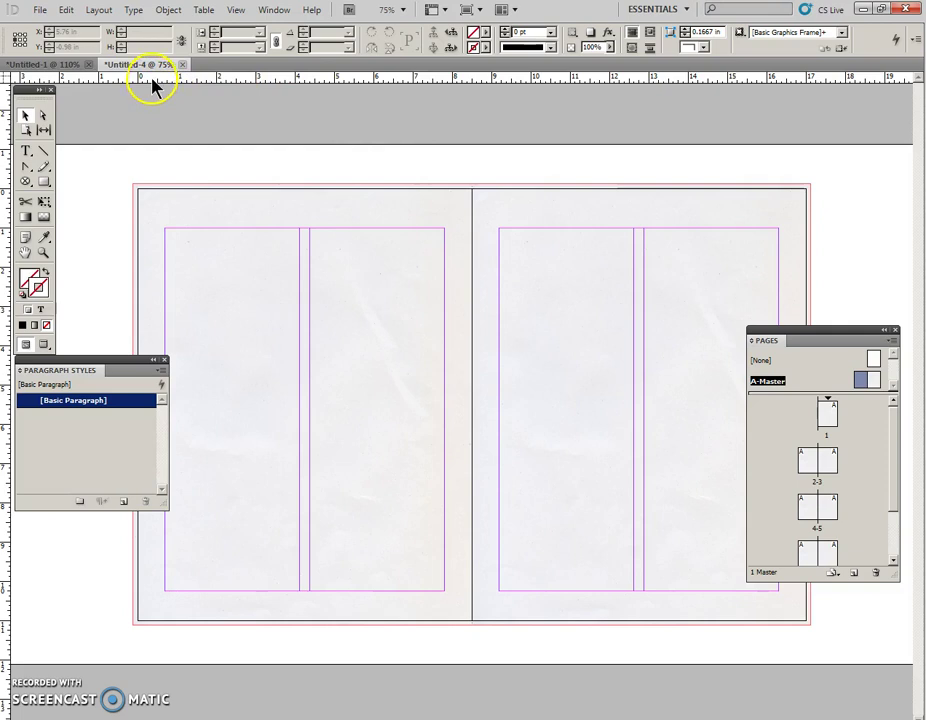
left_click_drag(152, 80, 102, 218)
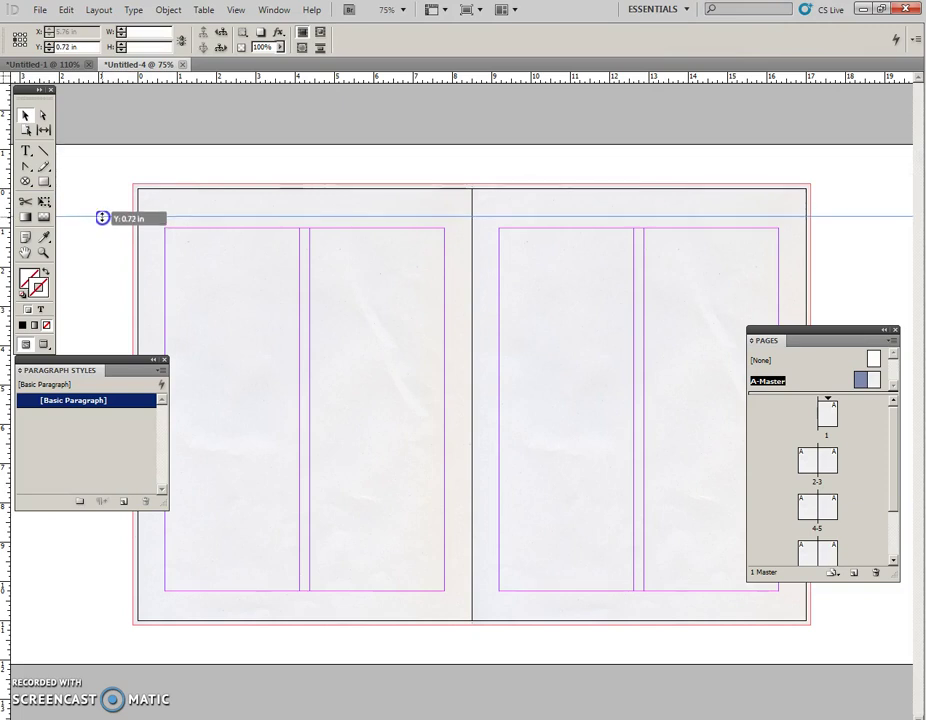
left_click_drag(102, 218, 153, 221)
key("ctrl")
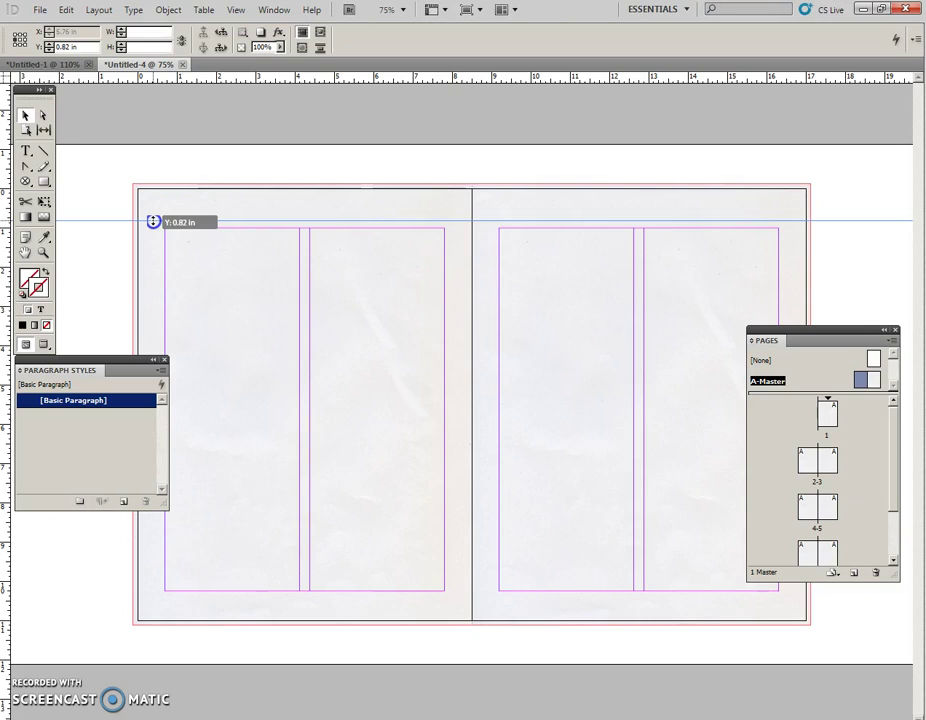
left_click_drag(153, 221, 155, 218)
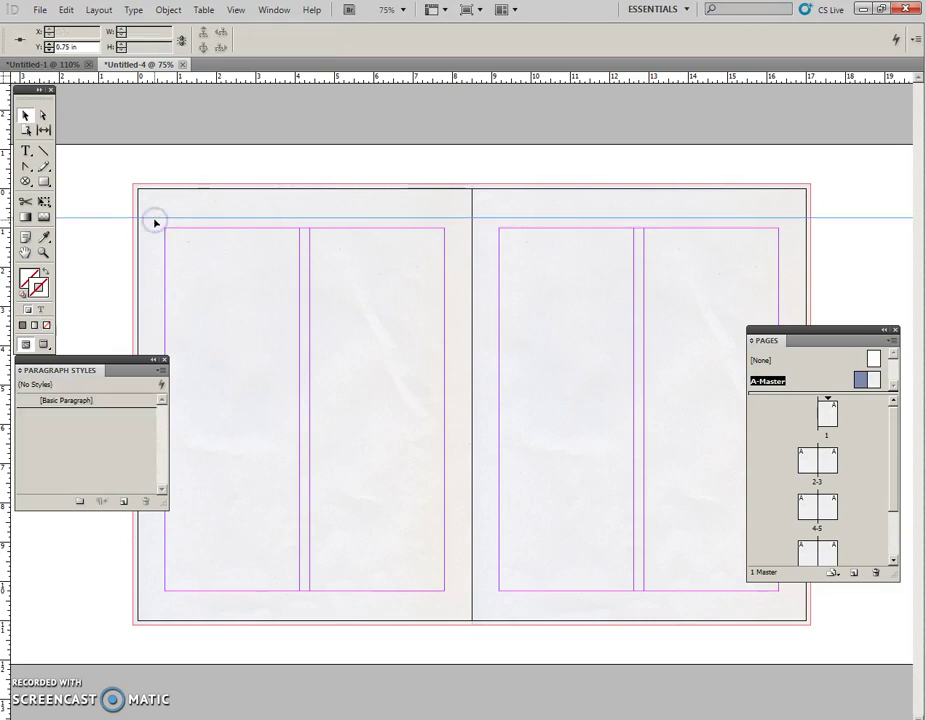
- Draw a text frame above the left master page
left_click(193, 129)
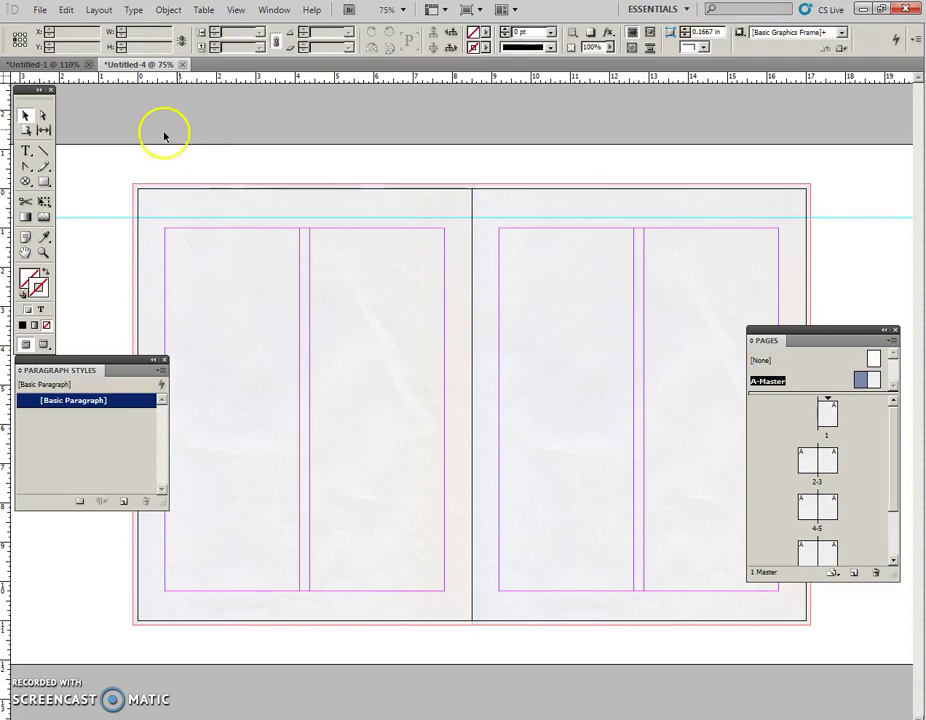
left_click(26, 152)
left_click_drag(196, 156, 393, 192)
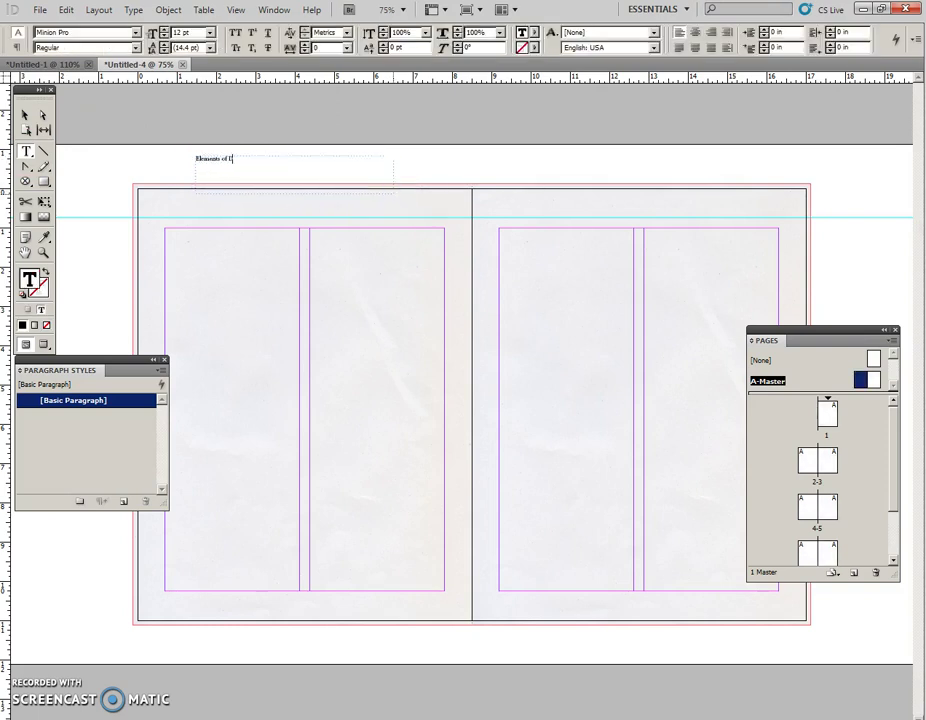
- Type 'Elements of Design' and set it in Agency FB
type("Elements of Design")
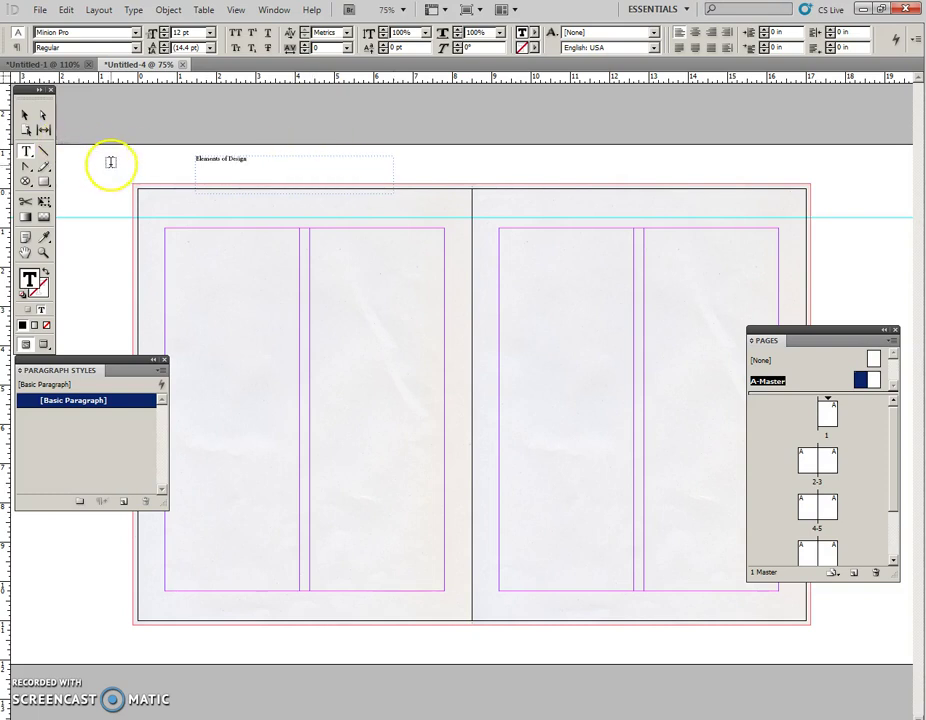
key("ctrl+a")
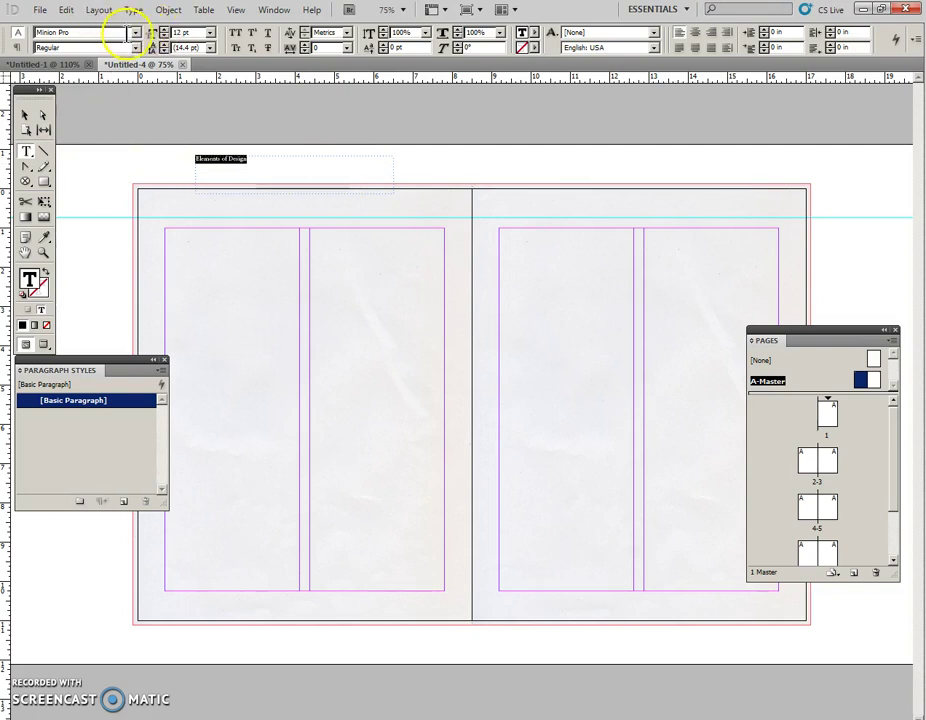
left_click(135, 33)
key("Home")
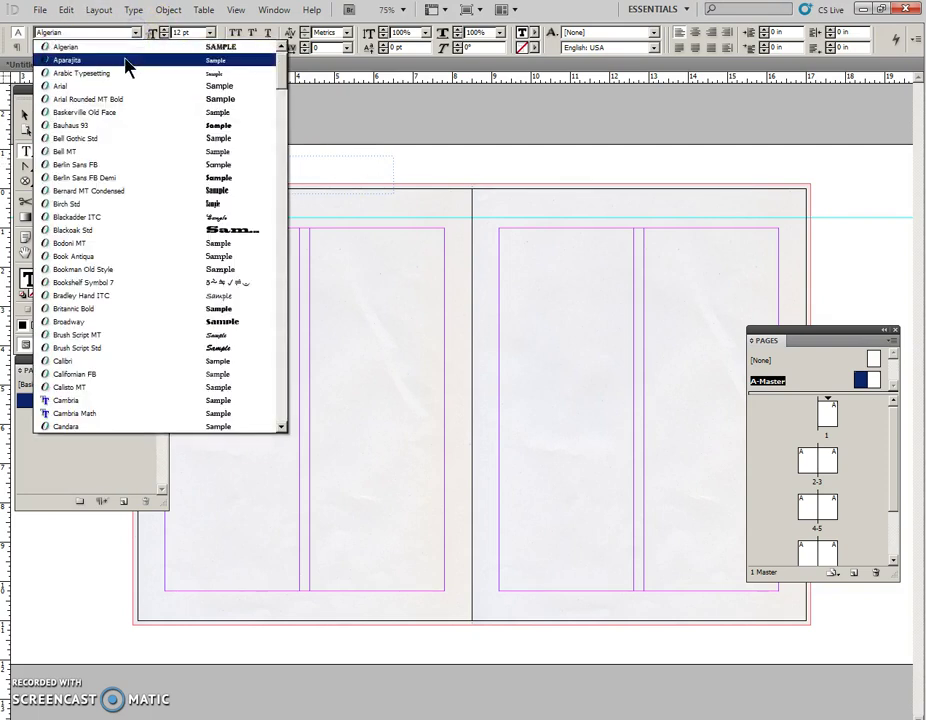
scroll(110, 50, "up", 1)
left_click(105, 47)
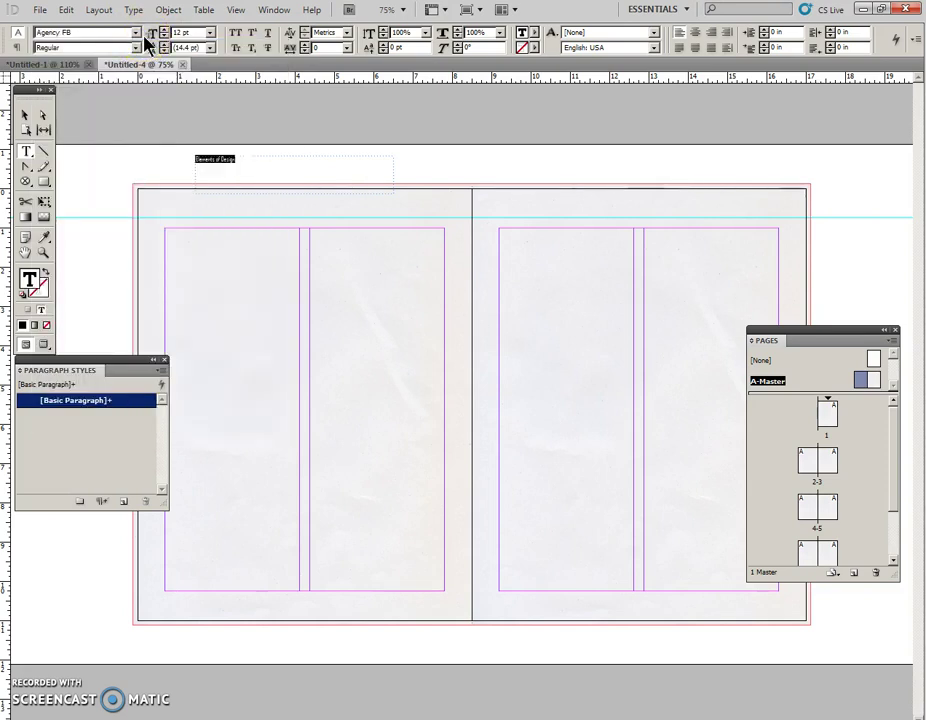
- Set the header text size to 24 pt
key("BackSpace")
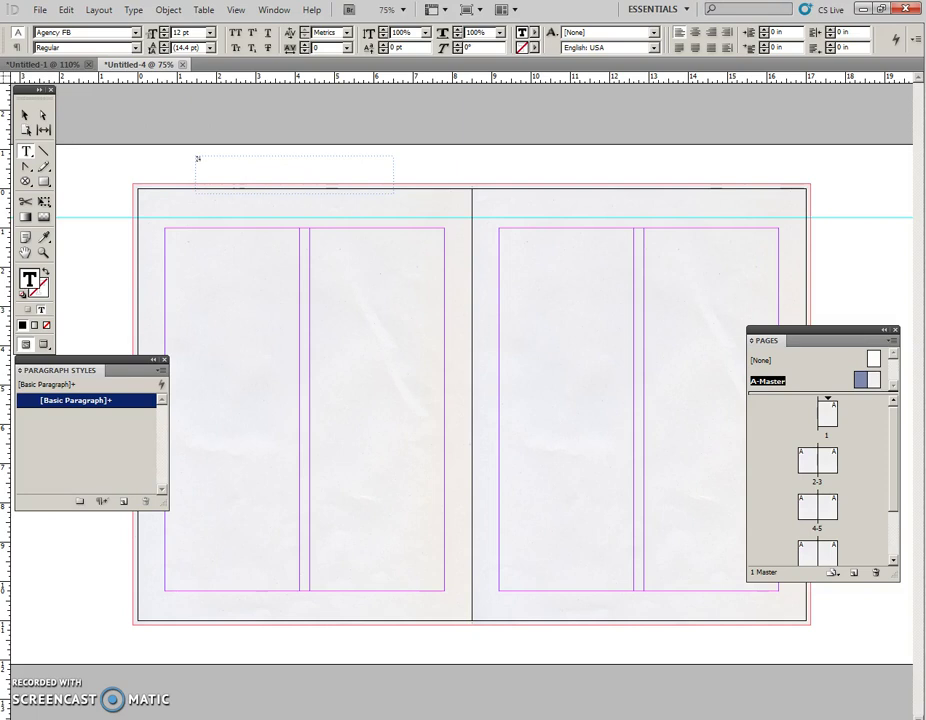
key("ctrl+z")
left_click(155, 32)
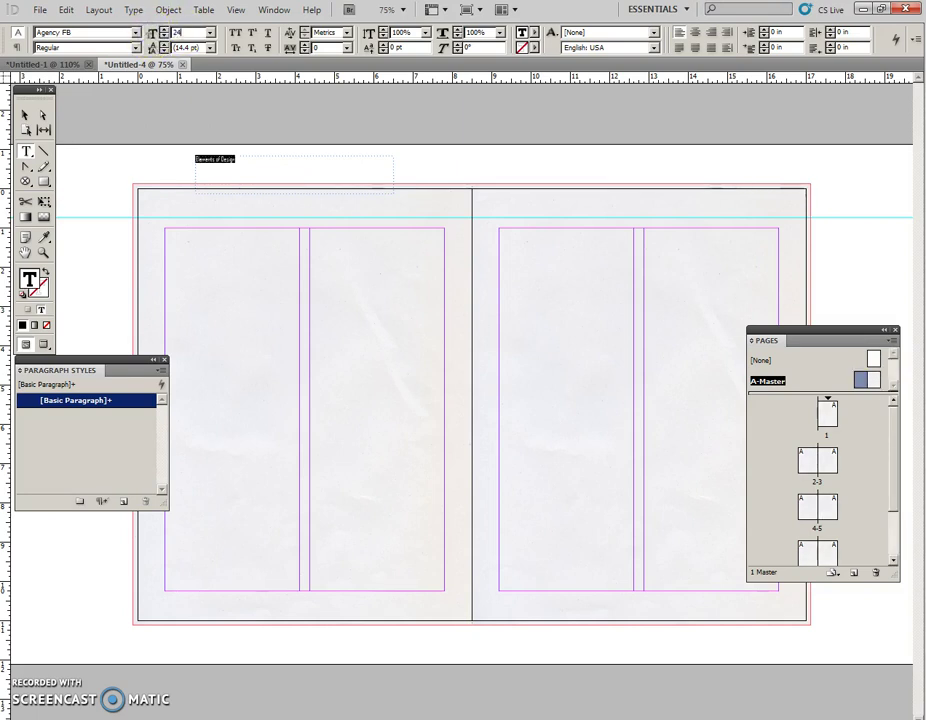
type("24")
key("Return")
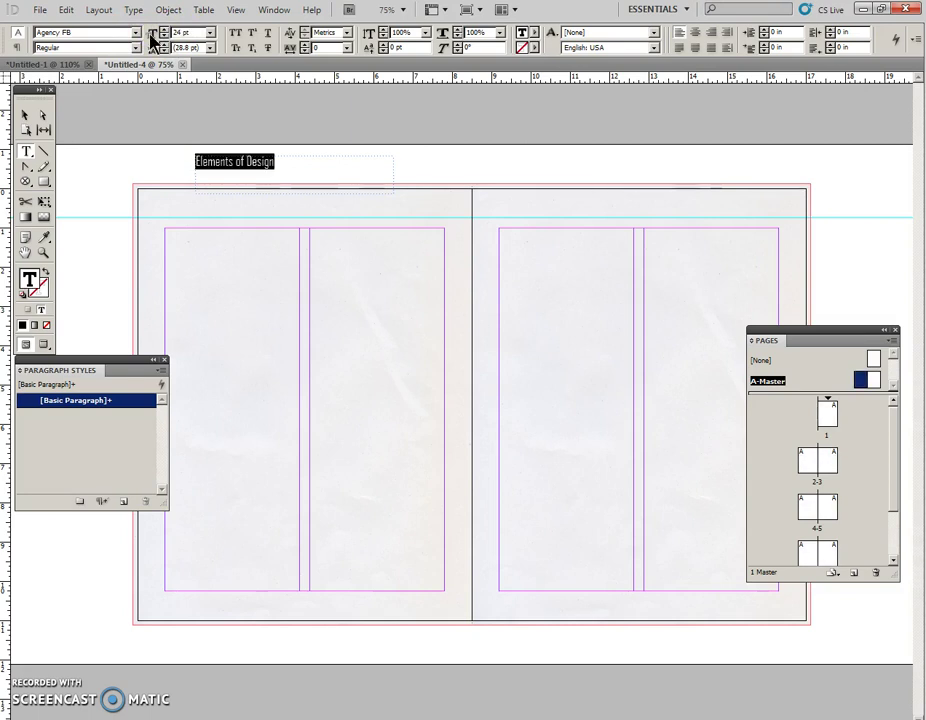
left_click(26, 116)
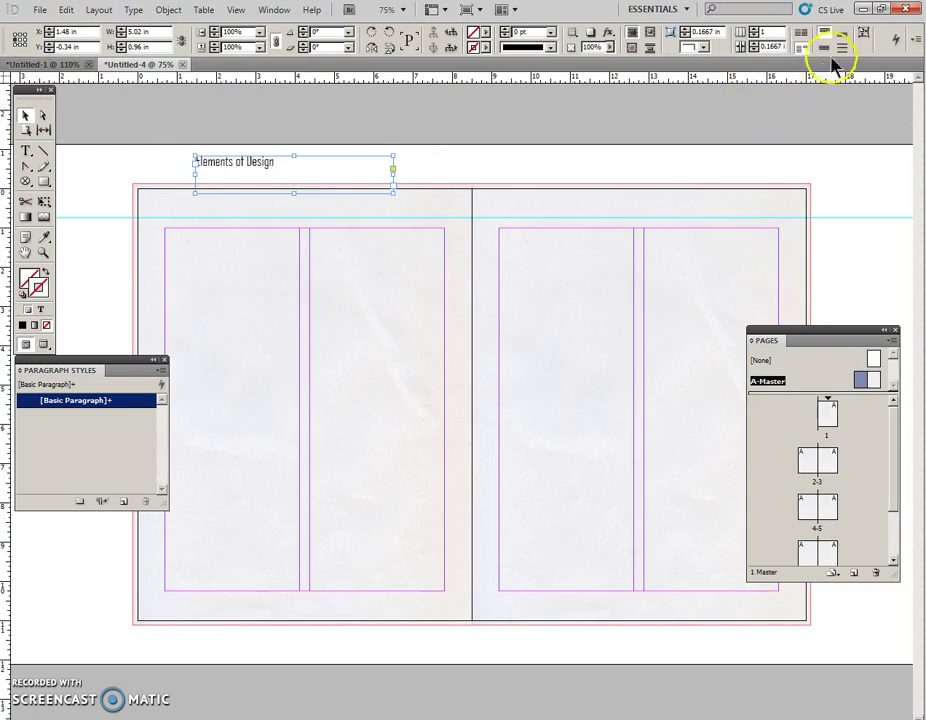
- Fit the header frame to its text and place it at the left page's top outer margin
left_click(864, 33)
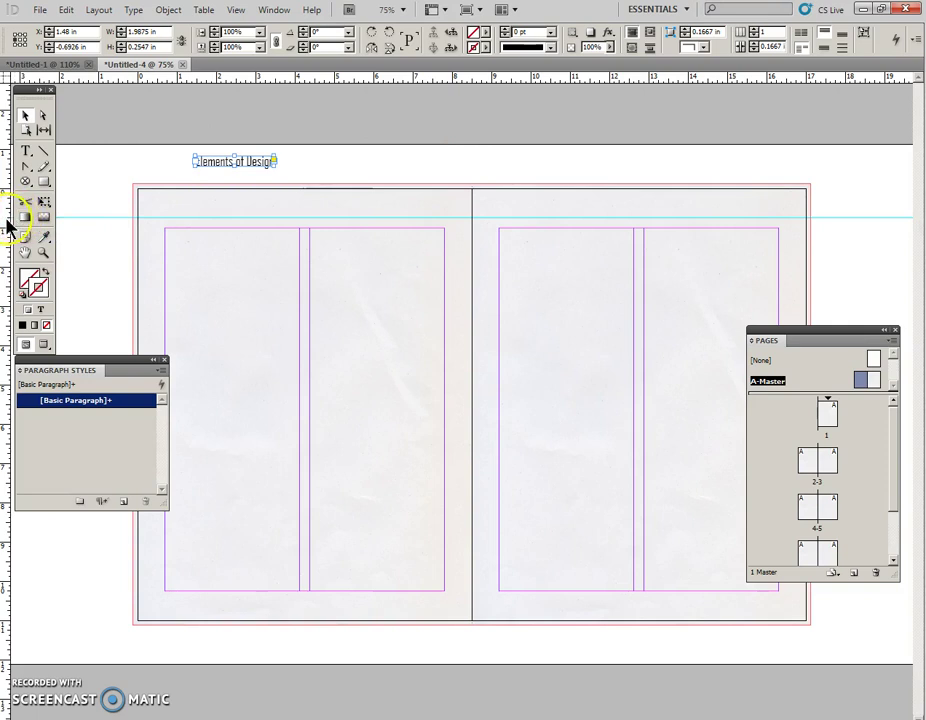
left_click_drag(4, 226, 165, 234)
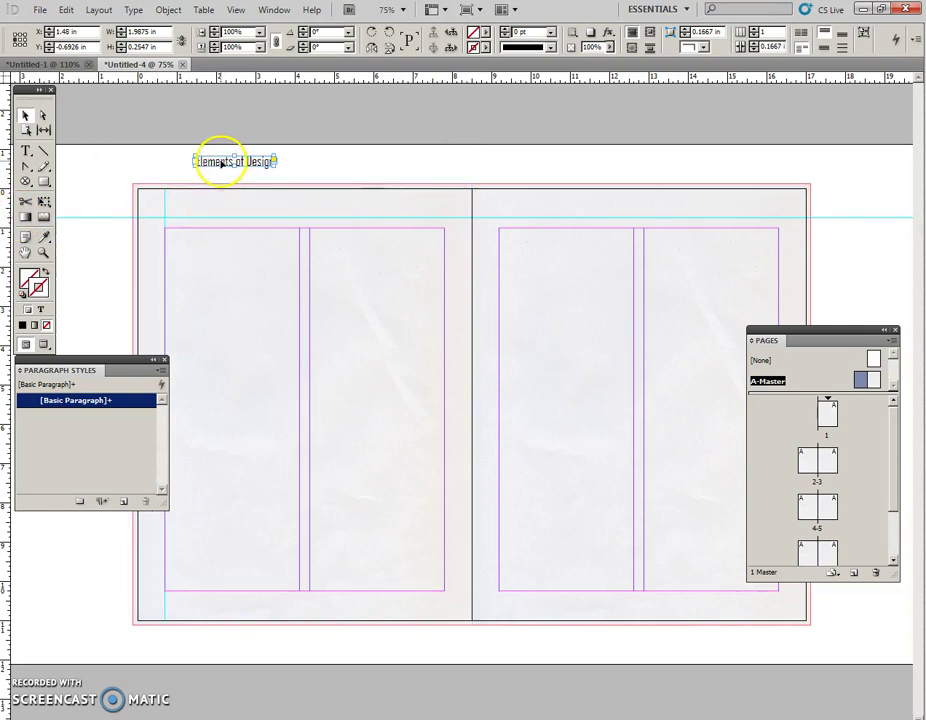
left_click_drag(222, 163, 188, 215)
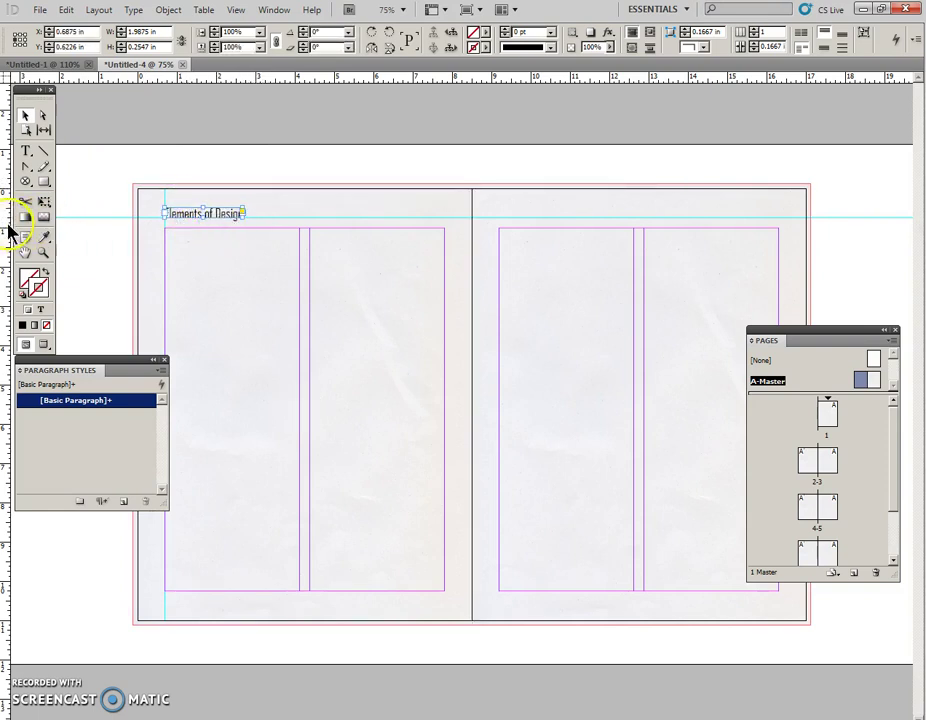
- Duplicate the header onto the right page at its outer margin
left_click_drag(4, 219, 779, 213)
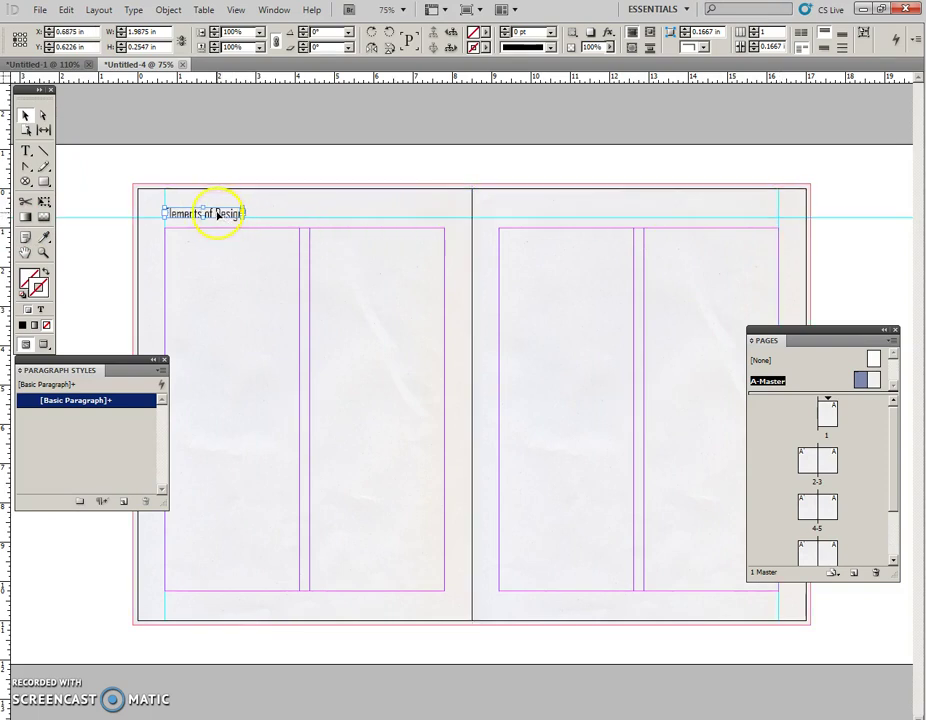
left_click_drag(217, 213, 744, 213)
left_click(495, 155)
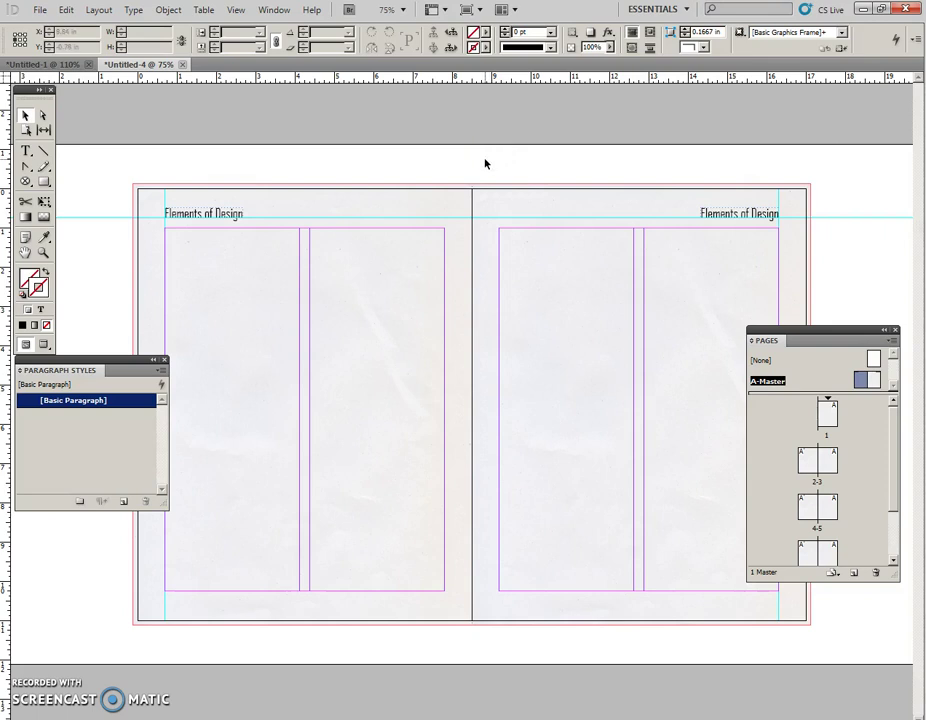
- Delete the temporary vertical guides
left_click(613, 126)
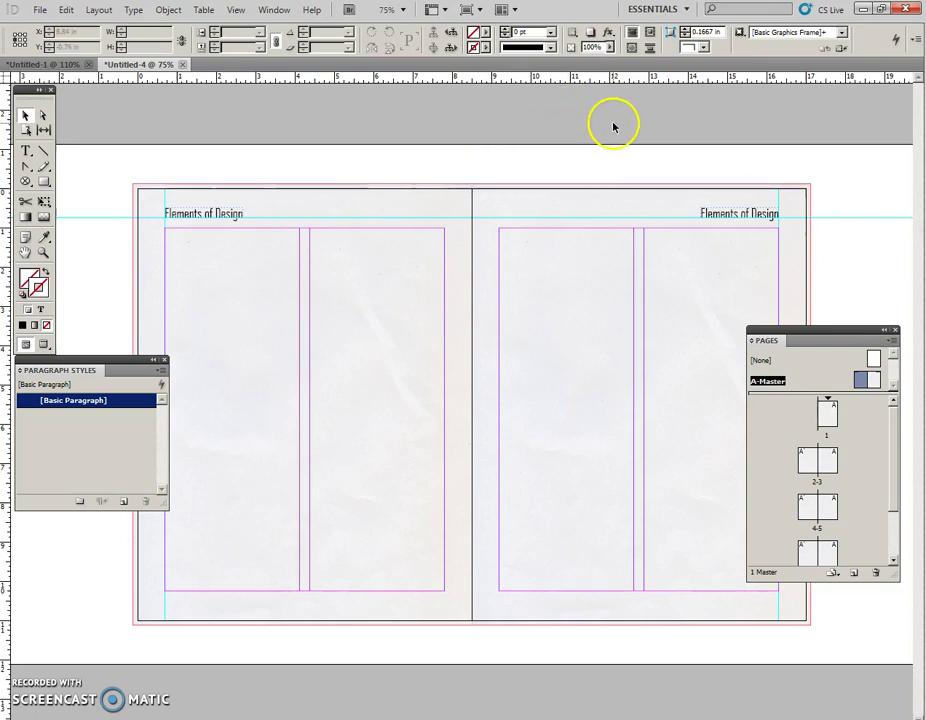
left_click(778, 201)
left_click(772, 126)
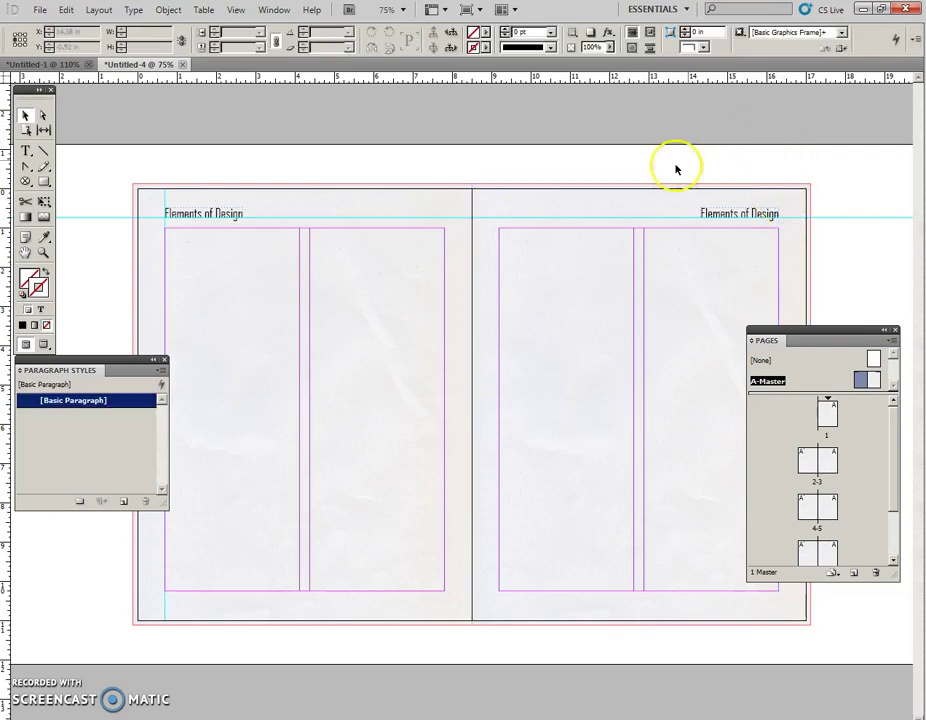
left_click(562, 219)
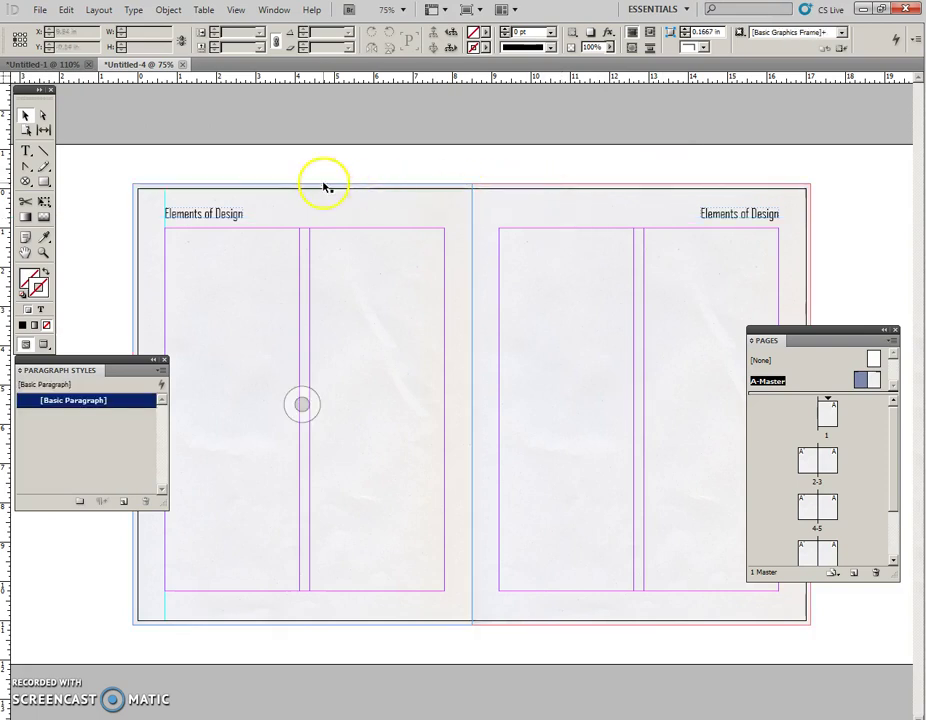
left_click(166, 197)
key("Delete")
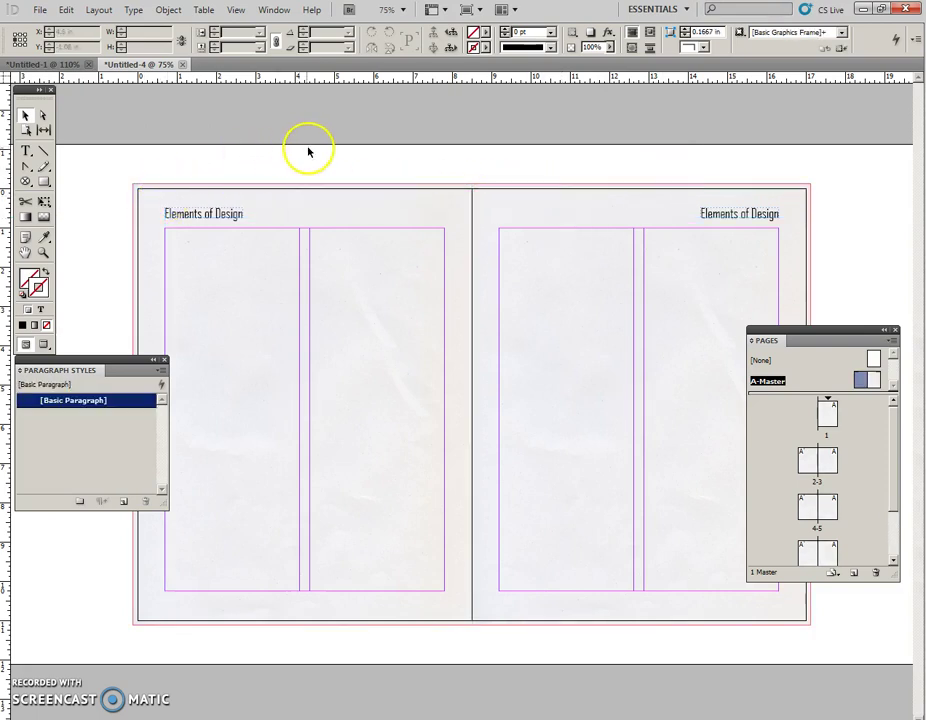
left_click(421, 226)
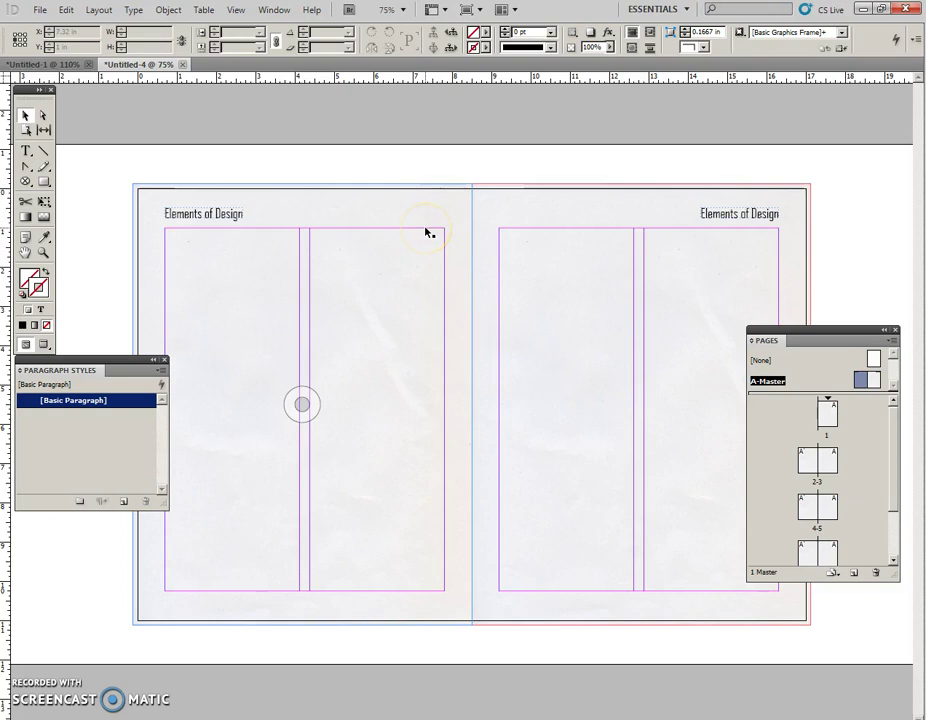
- Go to page 1, fit it in the window, and select its 'Elements of Design' header frame
left_click(830, 388)
double_click(827, 413)
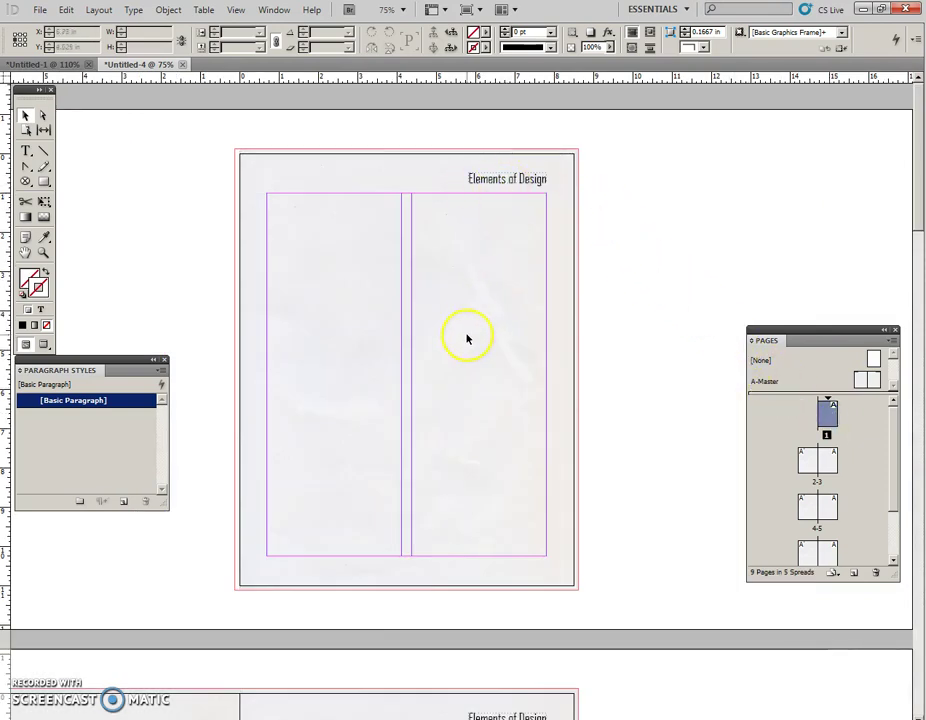
scroll(466, 340, "down", 10)
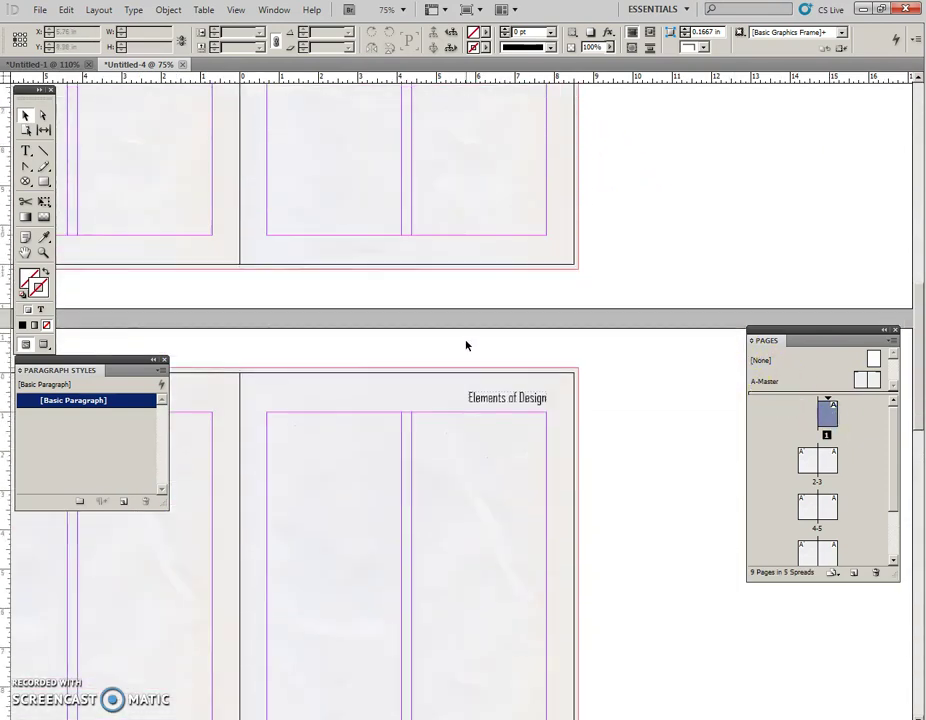
scroll(466, 345, "down", 8)
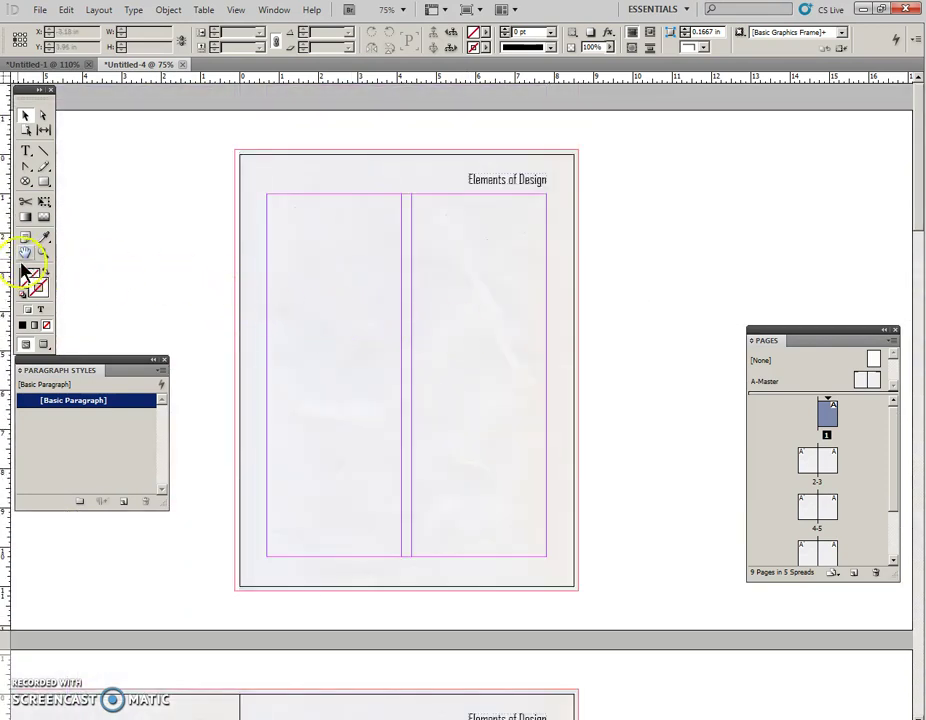
double_click(25, 252)
left_click(26, 114)
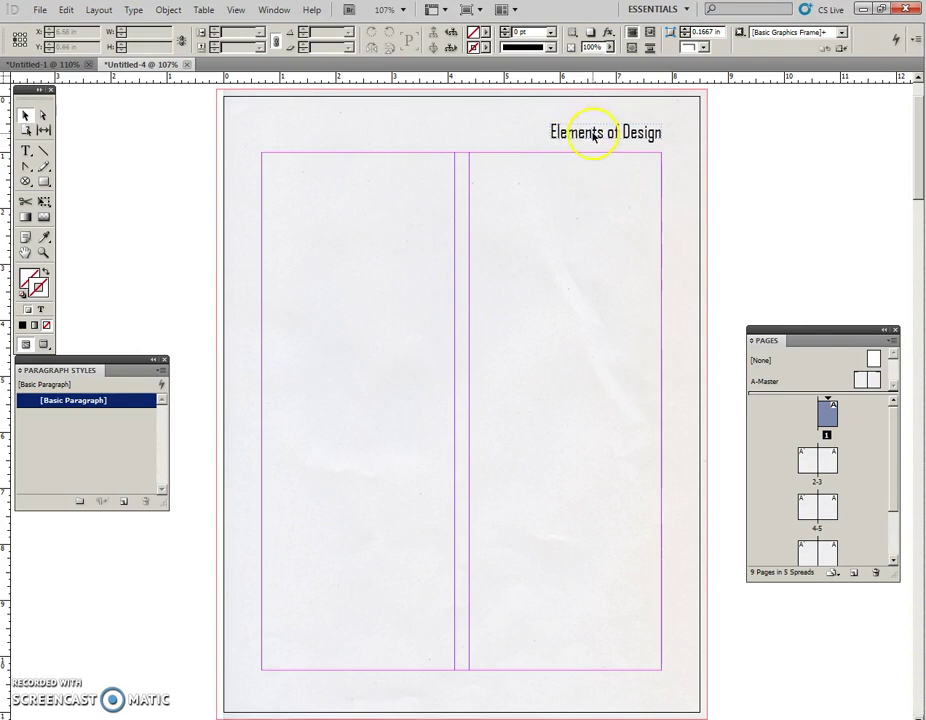
left_click(573, 130)
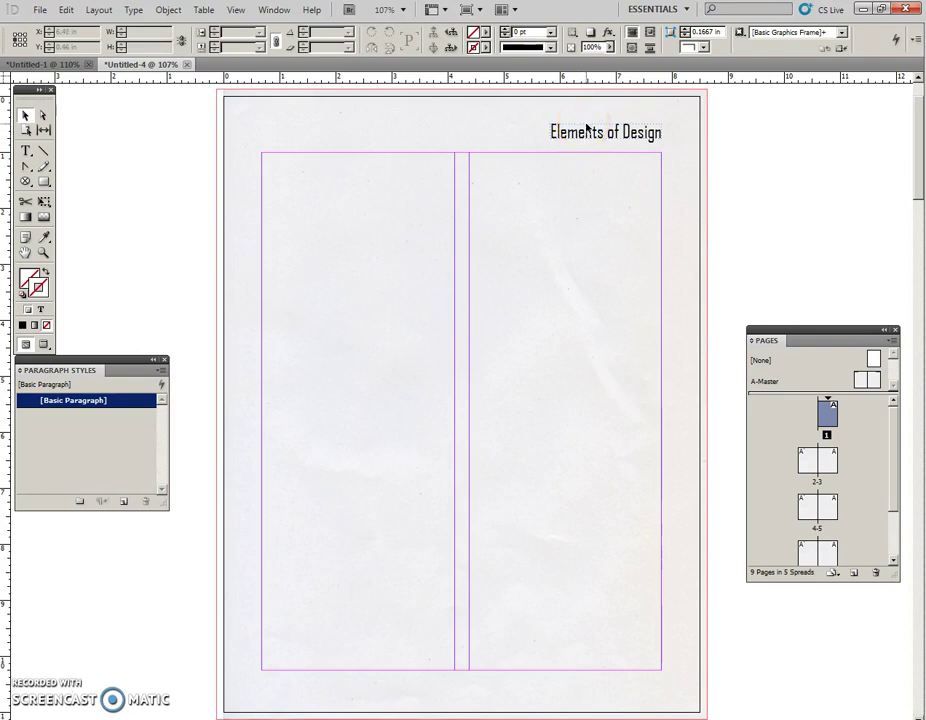
left_click(586, 127)
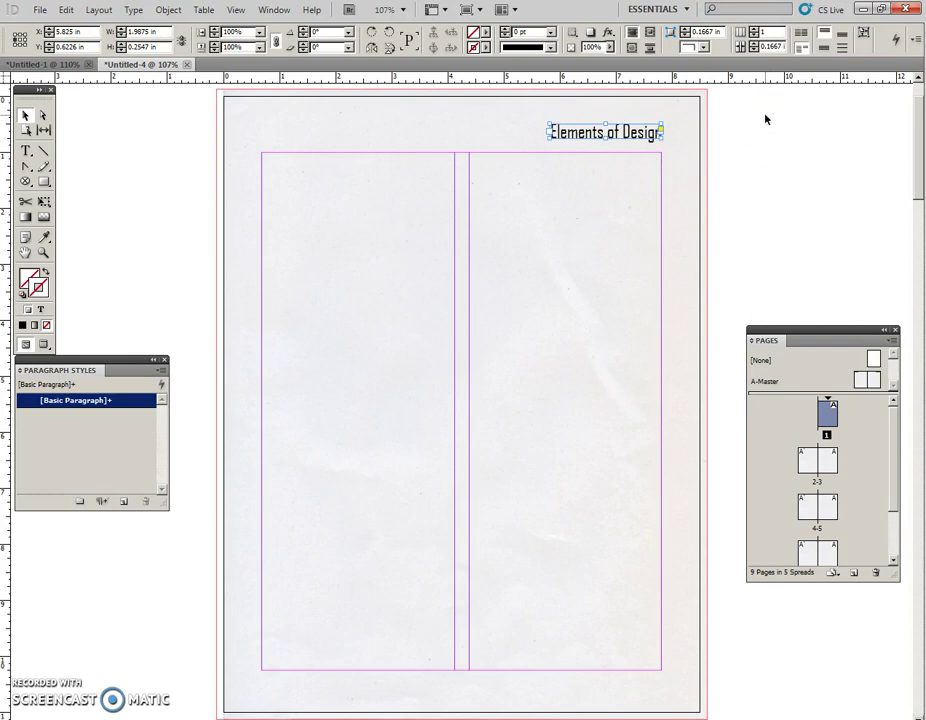
- Set the page 1 header text to 30 pt
double_click(568, 134)
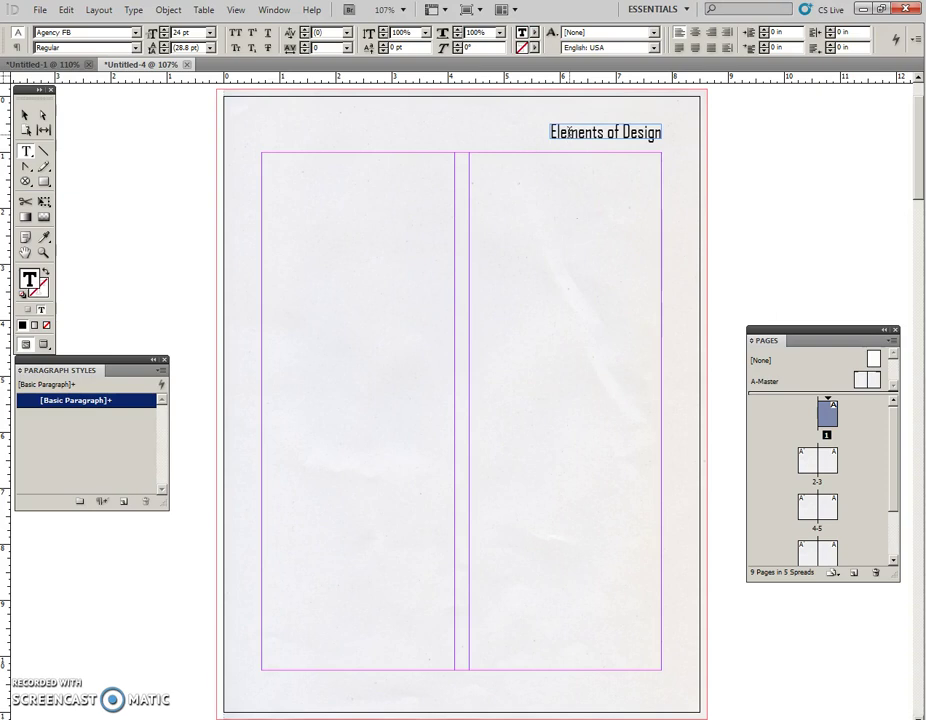
key("ctrl+a")
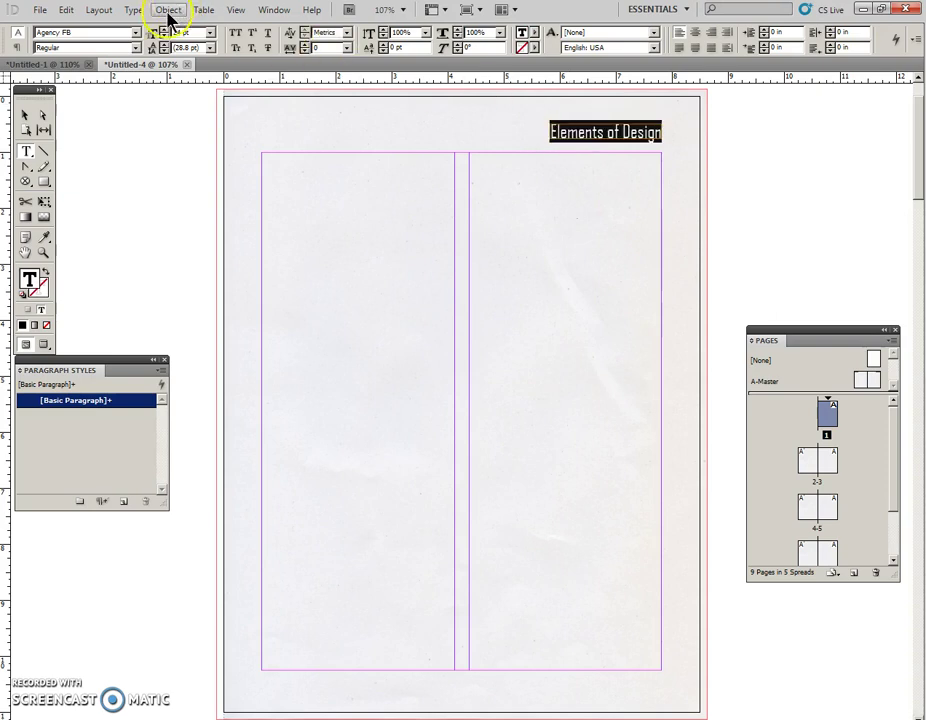
left_click(160, 33)
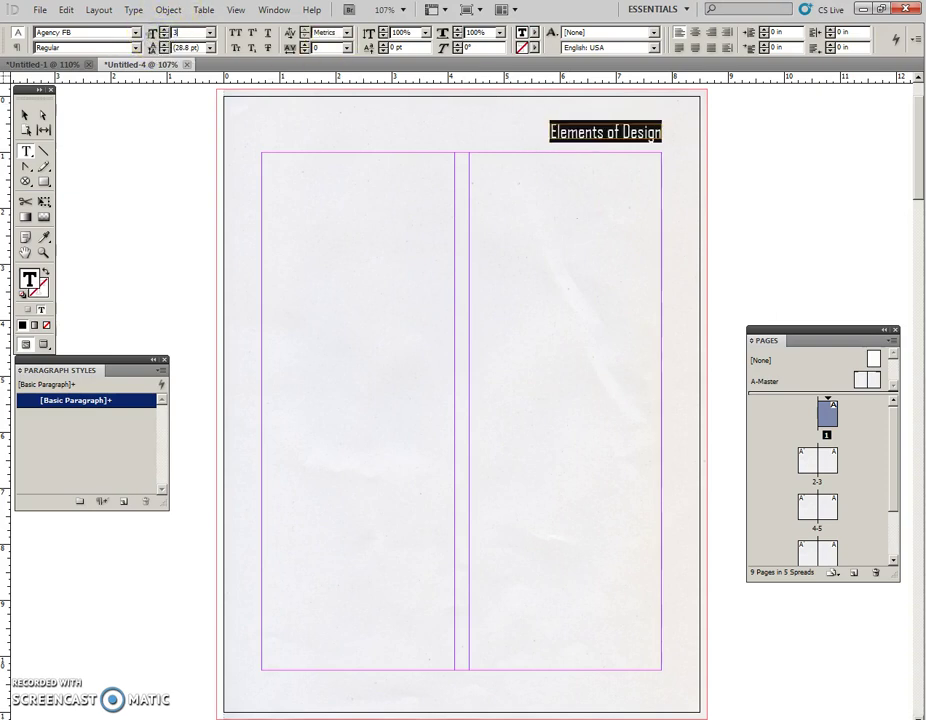
key("Return")
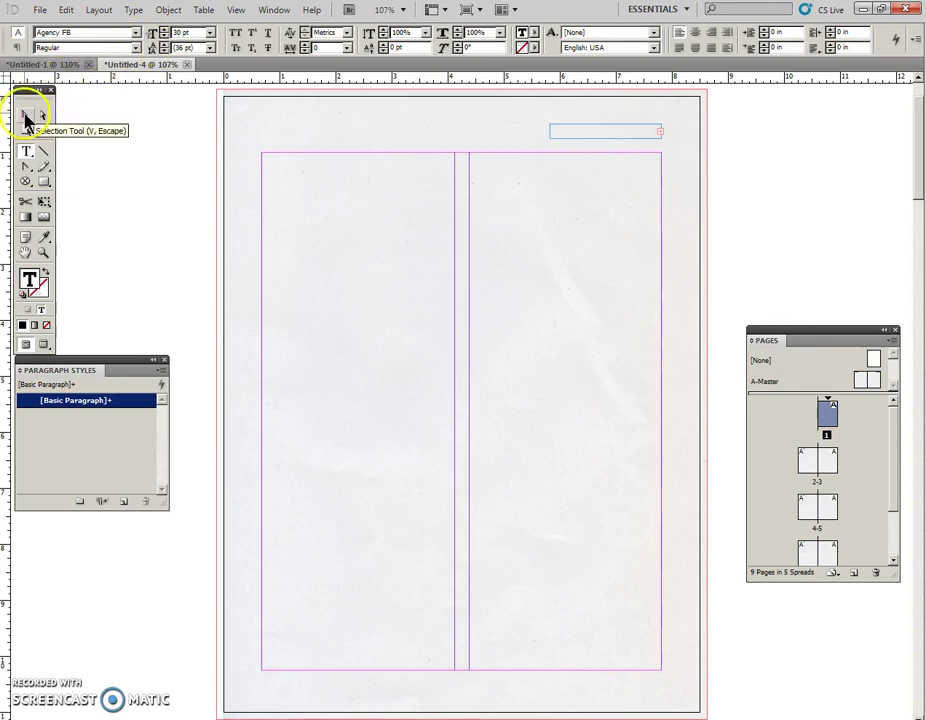
- Fit the header frame to its text and move it to the centre of page 1
left_click(25, 116)
left_click_drag(551, 128, 481, 113)
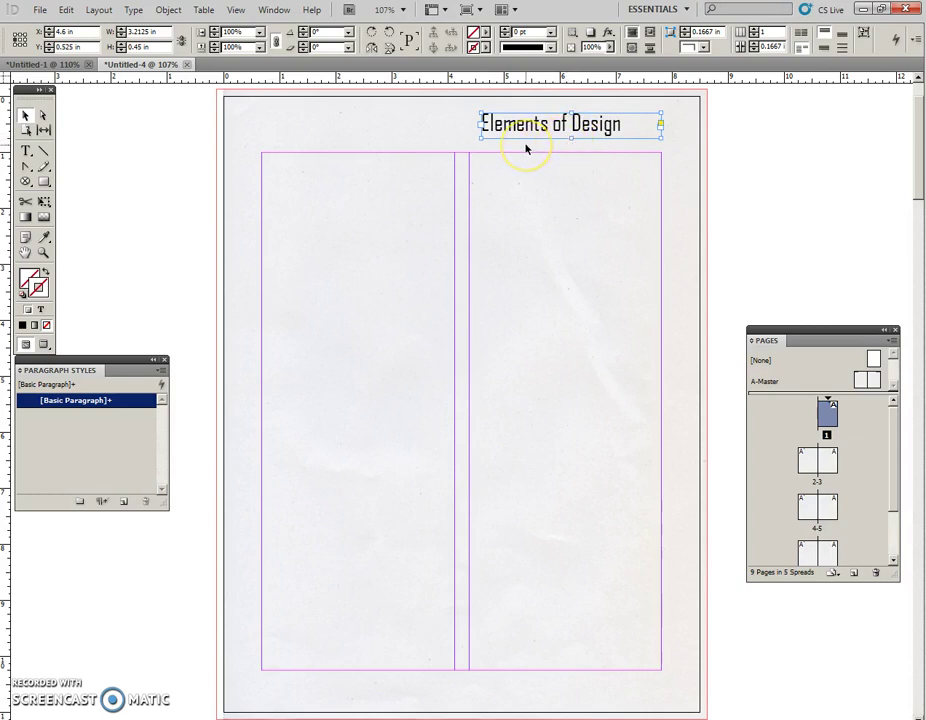
left_click(859, 37)
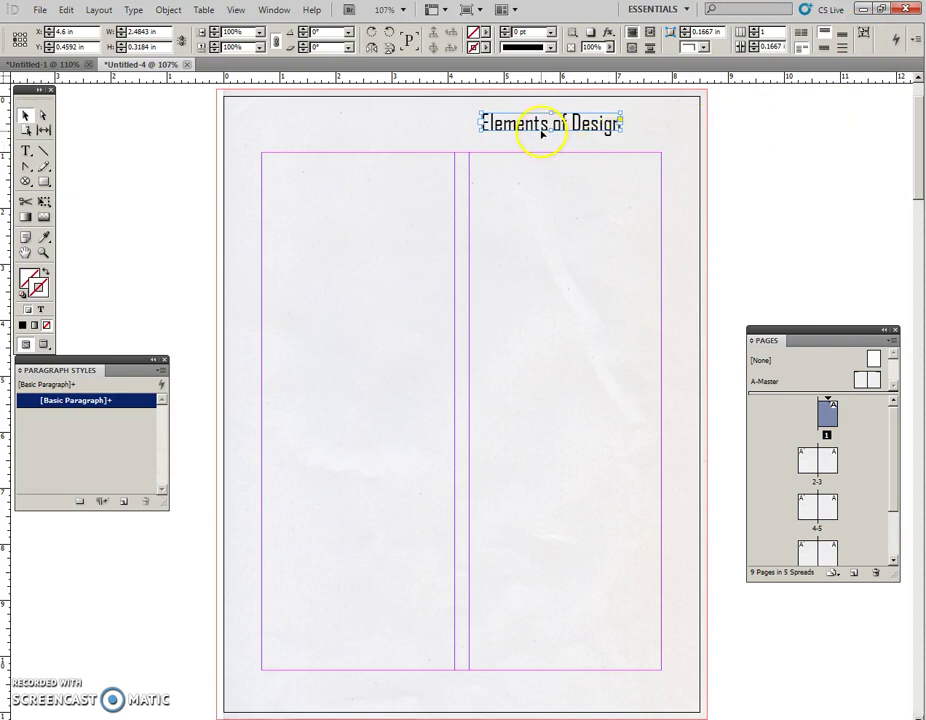
left_click_drag(538, 124, 456, 407)
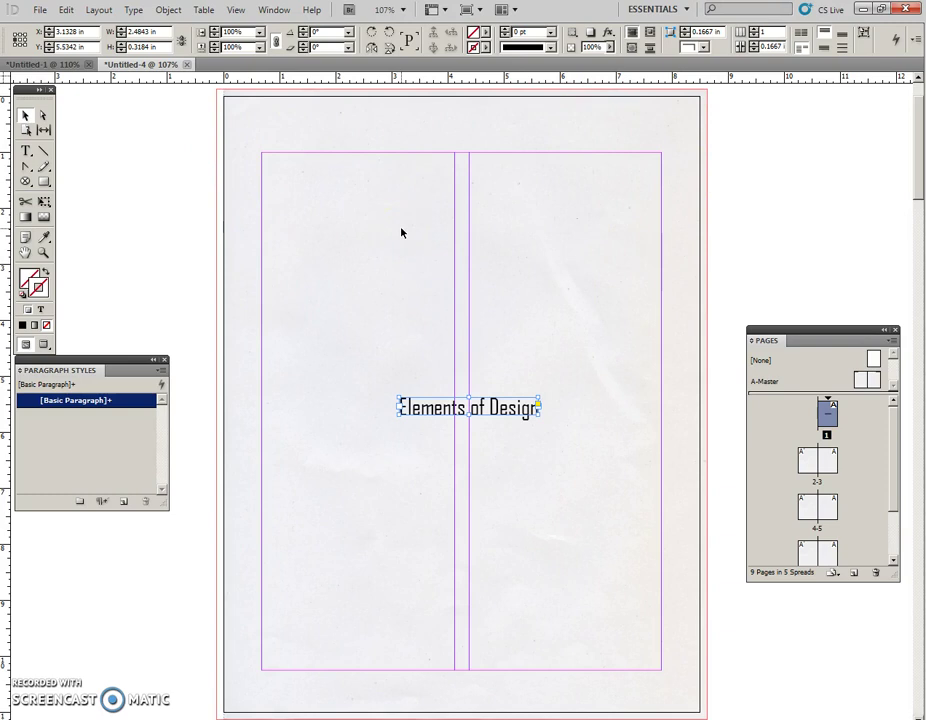
- Undo an accidental placement of pencil_line.jpg into the heading frame
key("ctrl+d")
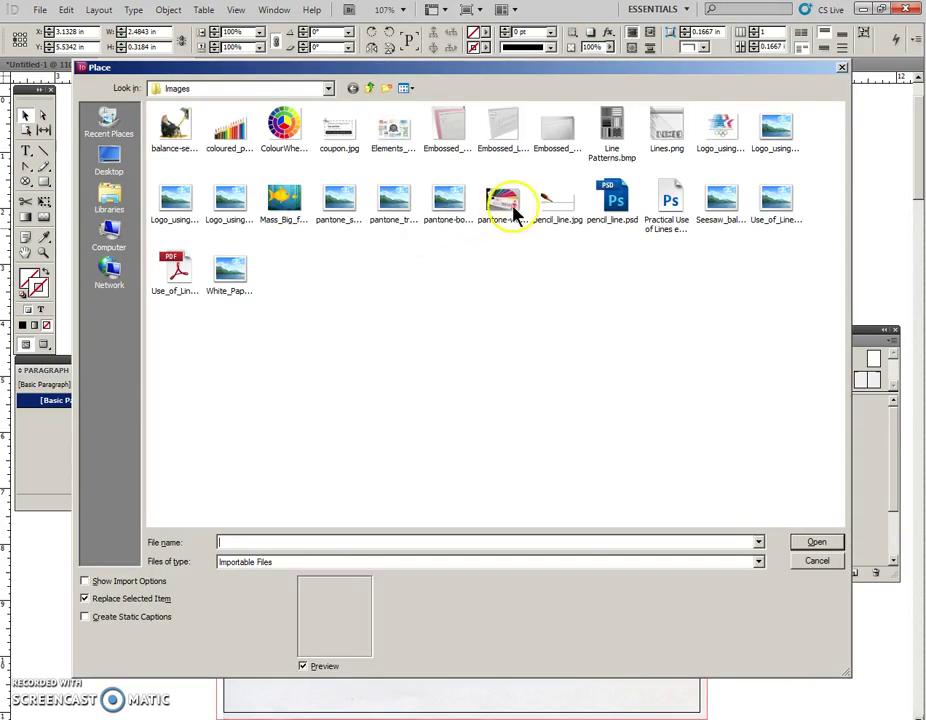
left_click(555, 205)
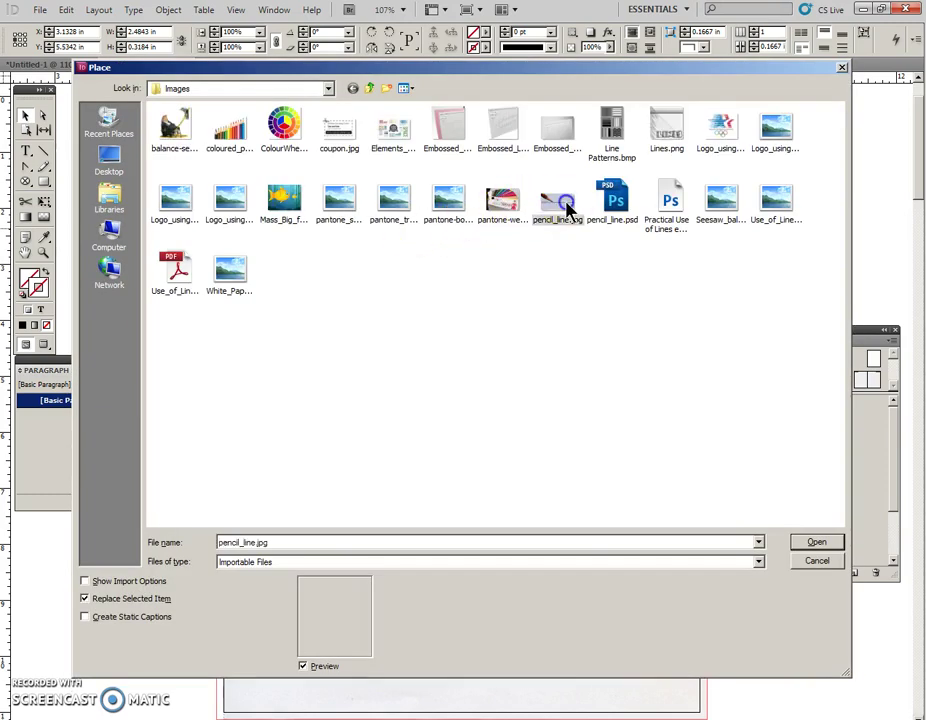
left_click(815, 545)
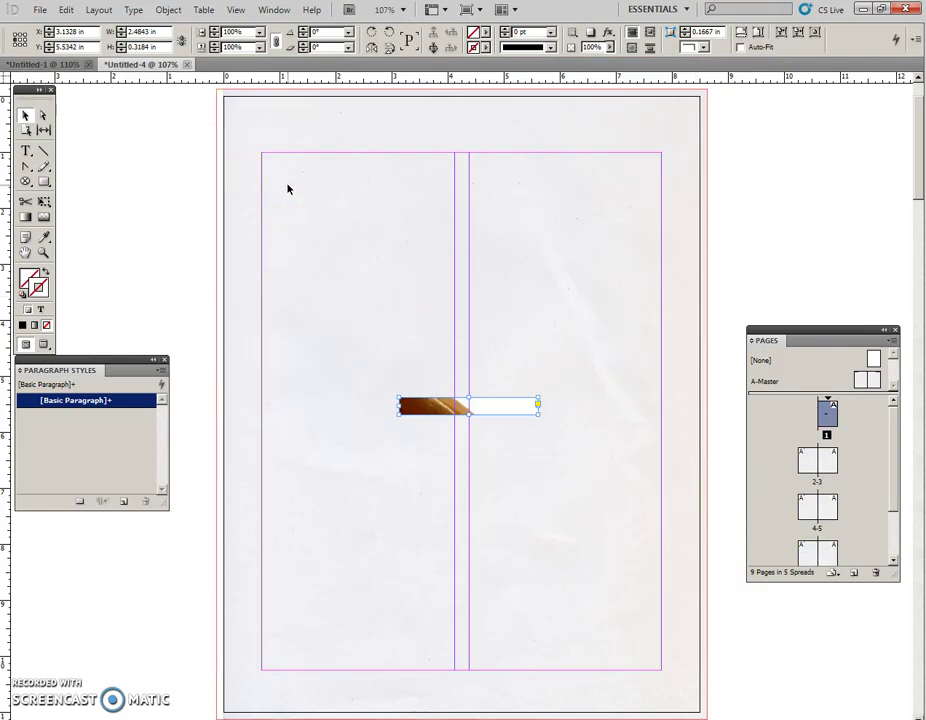
key("ctrl+z")
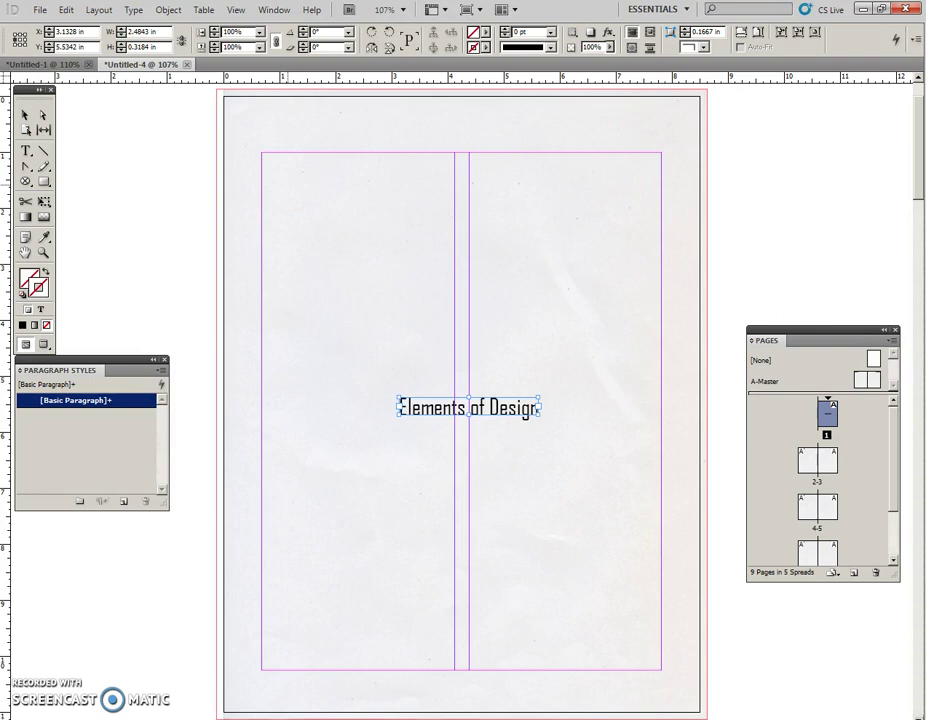
- Deselect the heading frame and load pencil_line.jpg for placing
key("v")
left_click(420, 400)
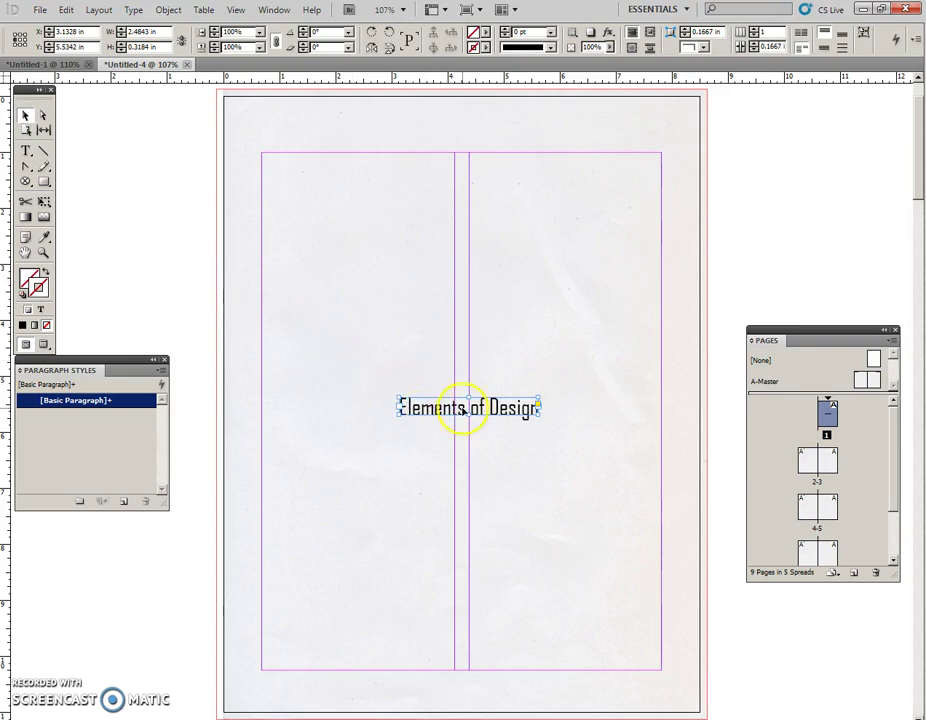
left_click(182, 227)
key("ctrl+d")
left_click(563, 205)
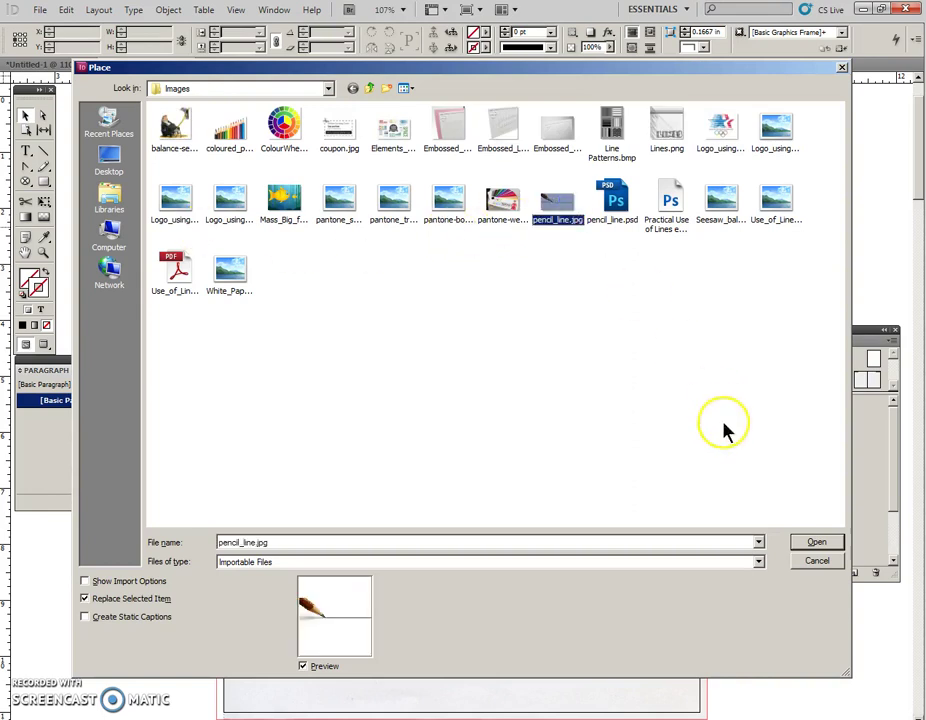
left_click(800, 543)
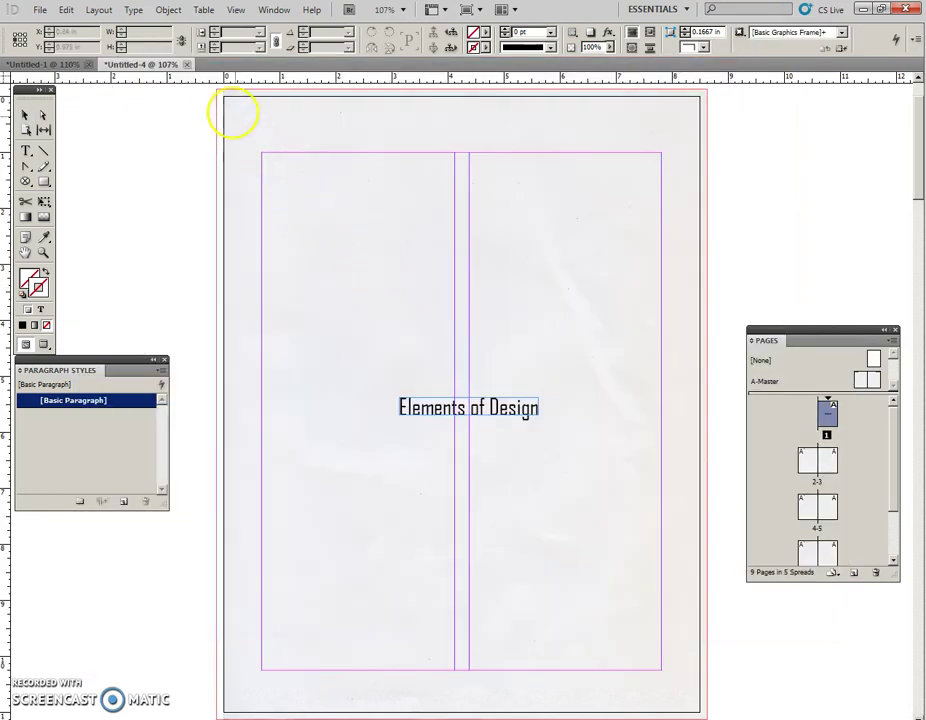
- Place pencil_line.jpg at page 1's top-left, crop it to a 2.625 in banner, and show Text Wrap
mouse_move(216, 91)
left_mouse_down()
mouse_move(467, 174)
mouse_move(707, 273)
left_mouse_up()
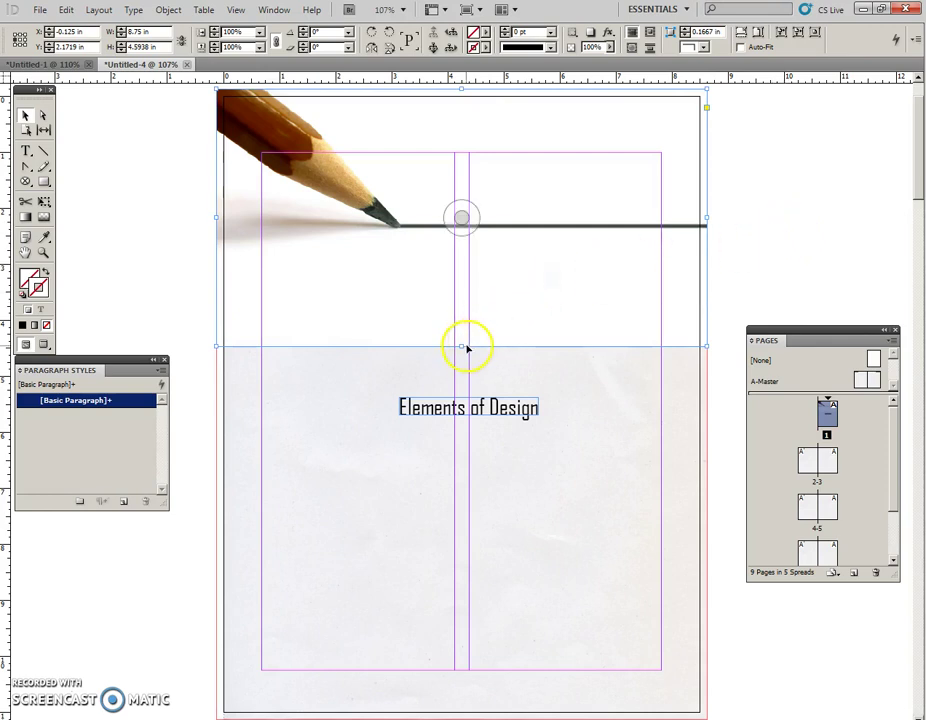
left_click_drag(462, 346, 461, 236)
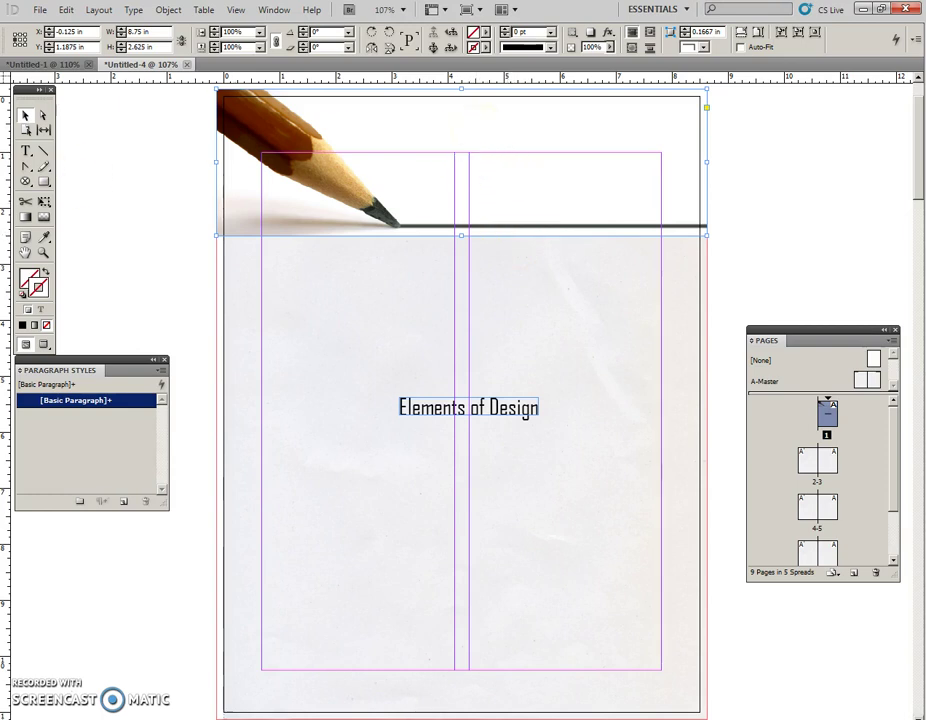
key("ctrl+alt+w")
left_click_drag(128, 149, 105, 137)
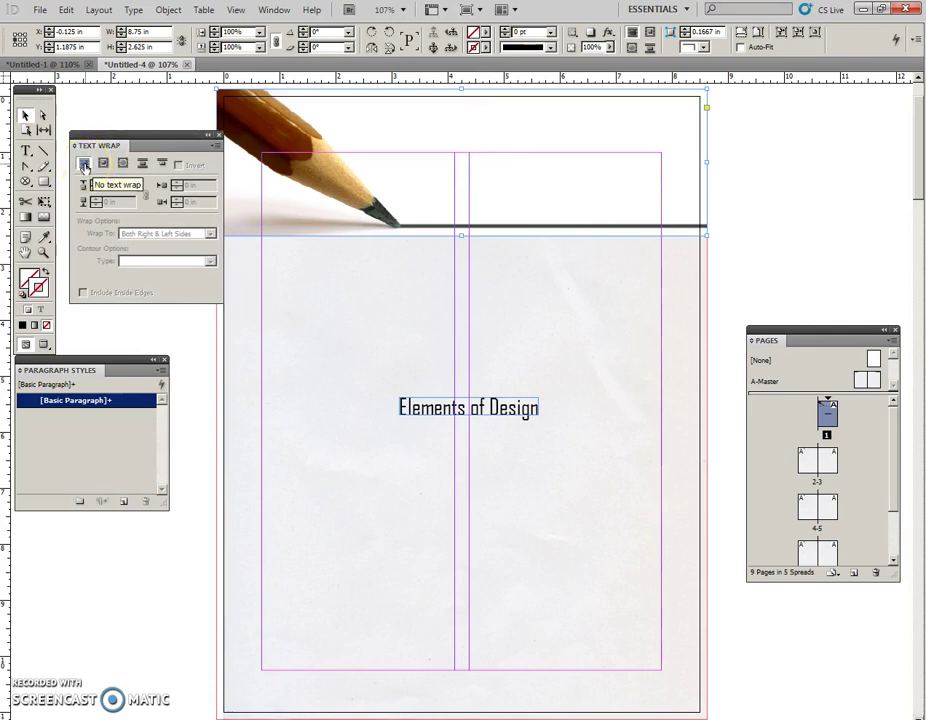
- Set the pencil banner to No text wrap and move 'Elements of Design' to the page's top right
left_click(87, 163)
left_click_drag(128, 140, 60, 140)
key("ctrl+alt+w")
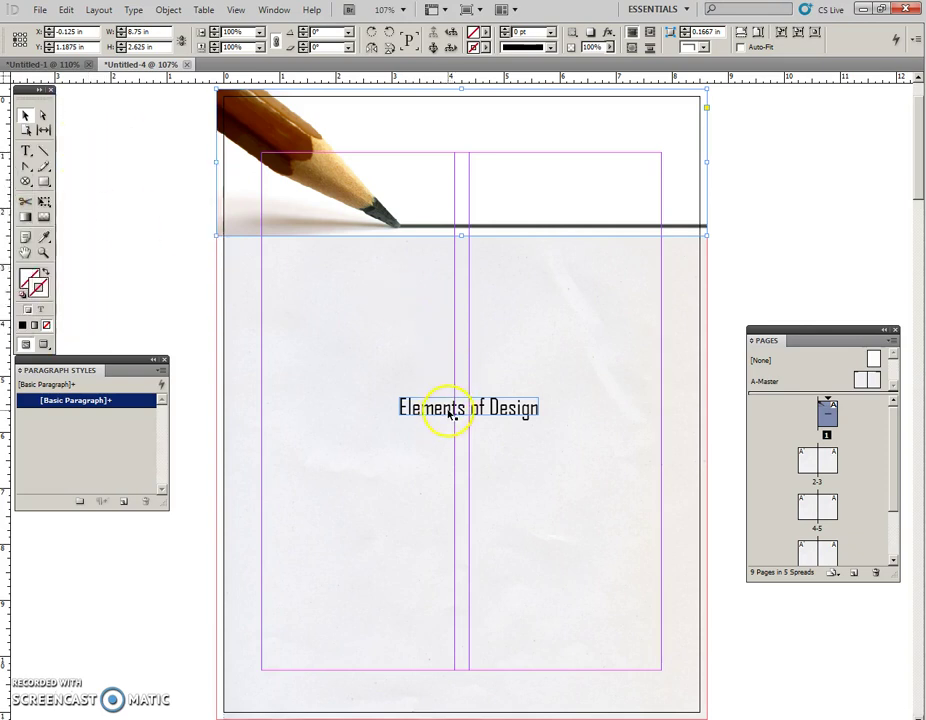
left_click_drag(447, 413, 570, 168)
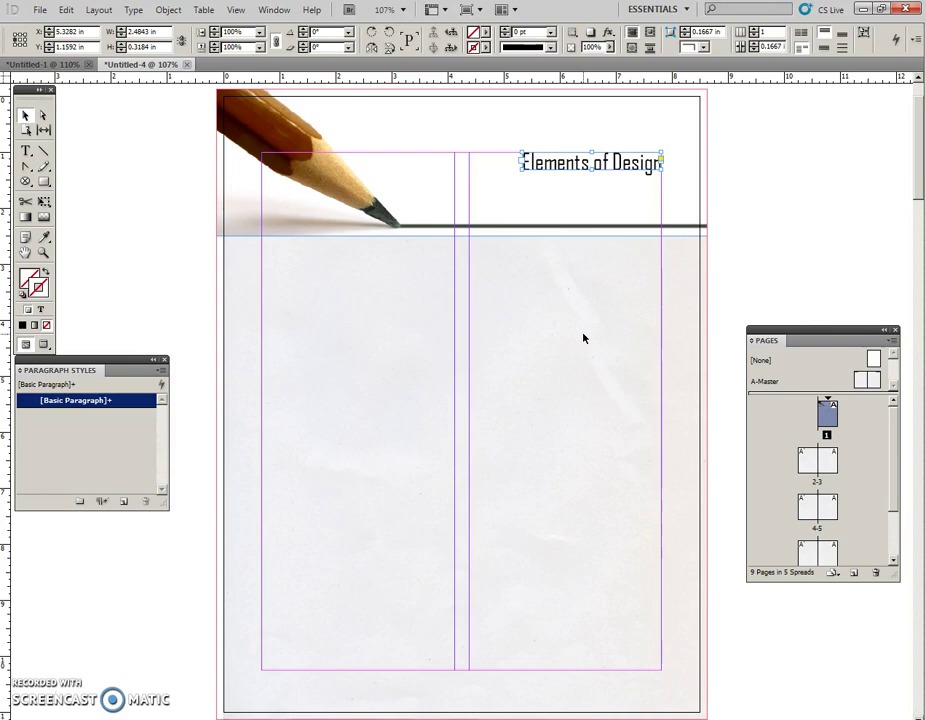
left_click(754, 187)
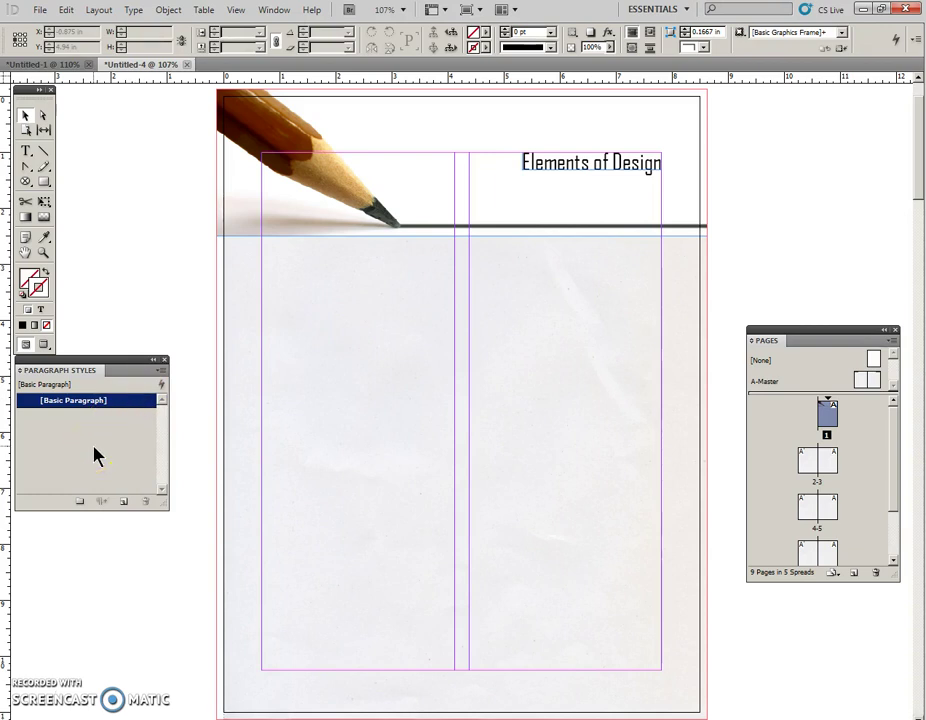
- Start a new paragraph style named Topic from the Paragraph Styles panel menu
left_click_drag(80, 400, 66, 424)
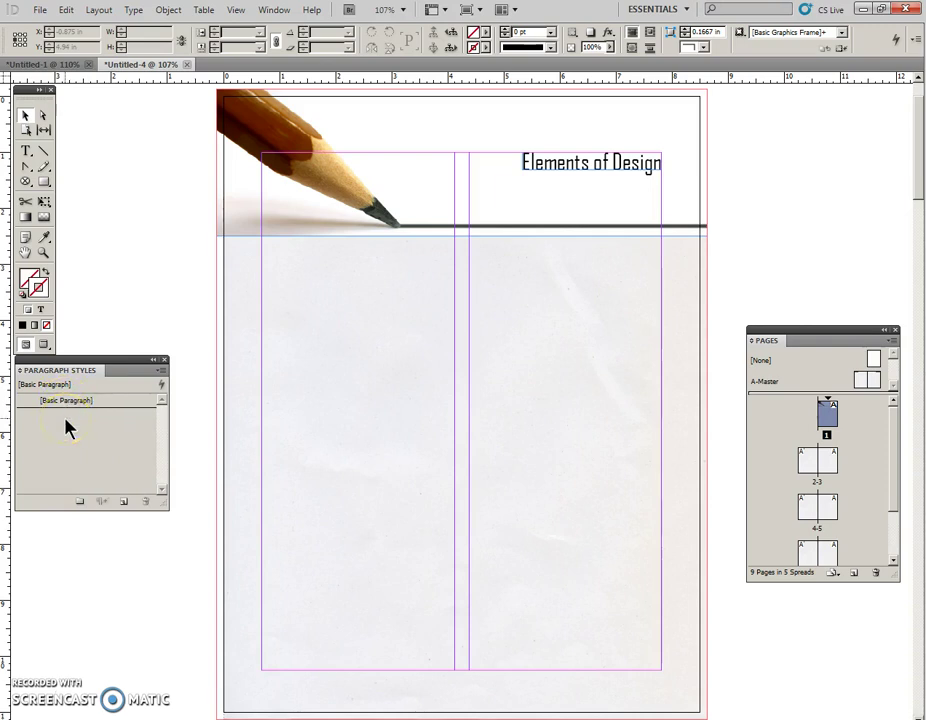
left_click(162, 372)
left_click(205, 374)
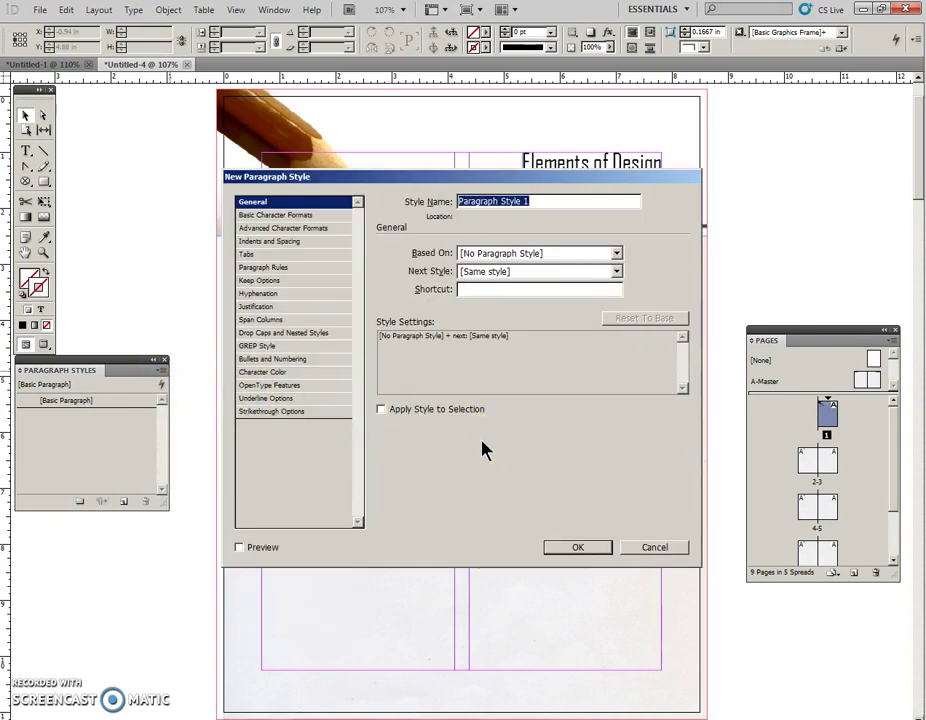
type("Topic")
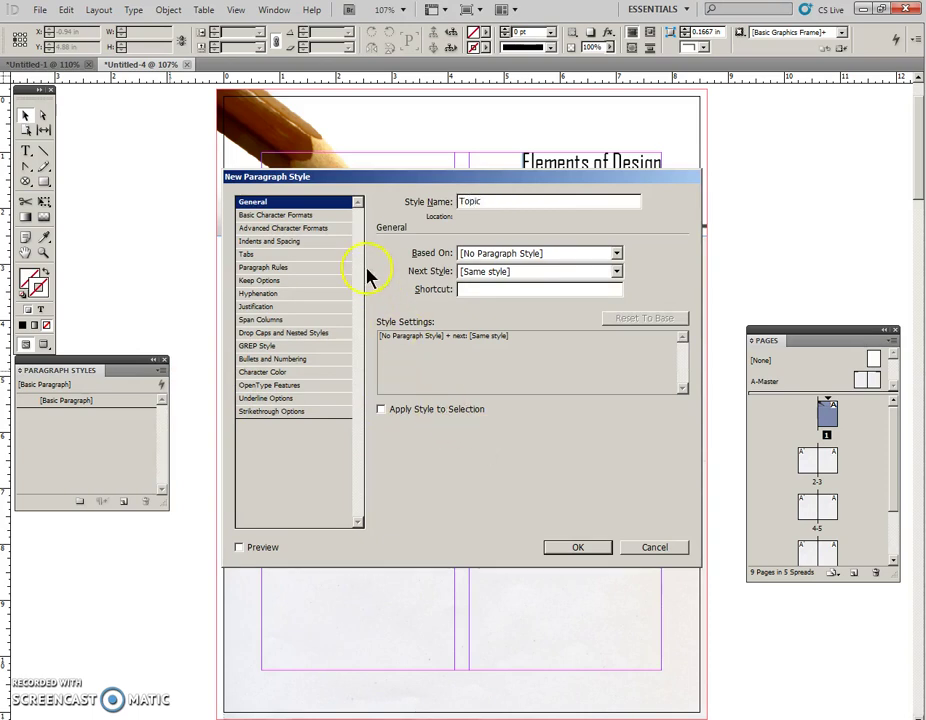
- Give the Topic style Agency FB Bold at 40 pt and save it
left_click(295, 216)
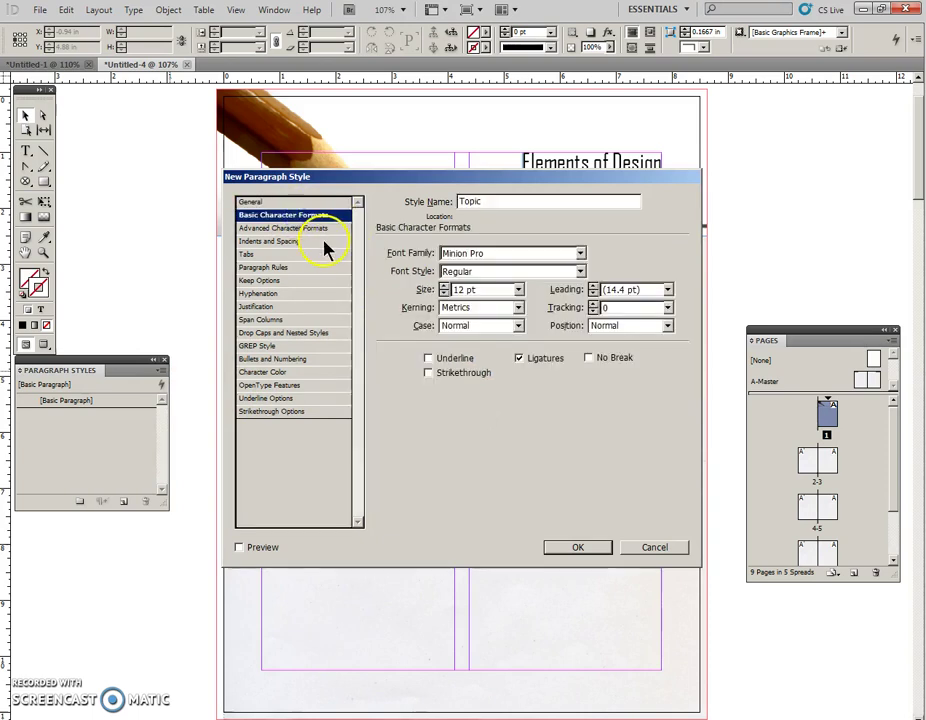
left_click(580, 253)
scroll(540, 290, "up", 1)
left_click(520, 268)
left_click(580, 271)
left_click(520, 292)
key("Tab")
type("40")
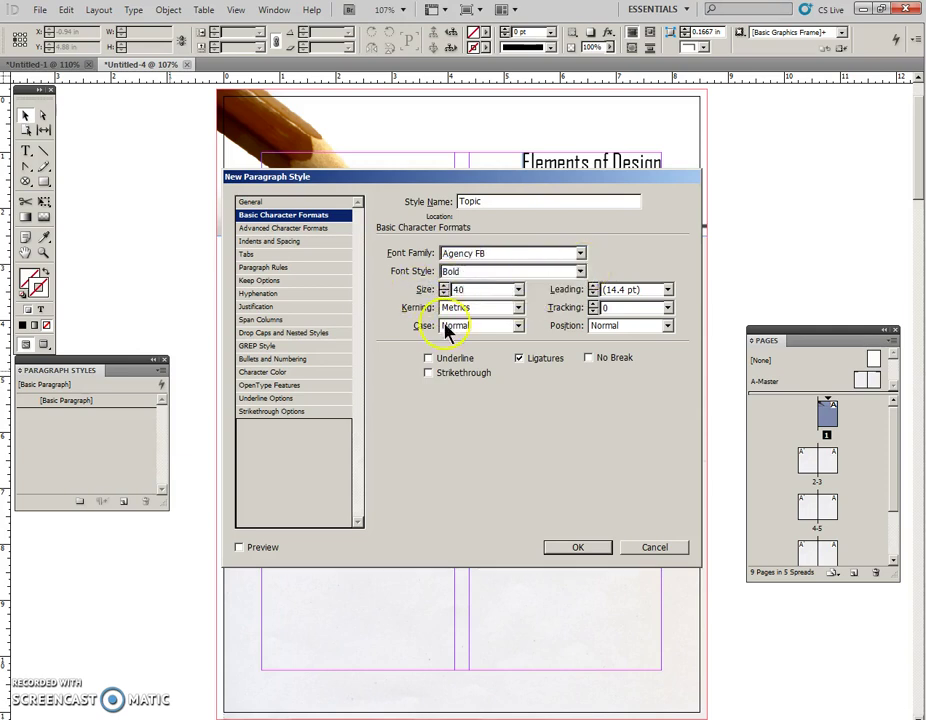
left_click(577, 547)
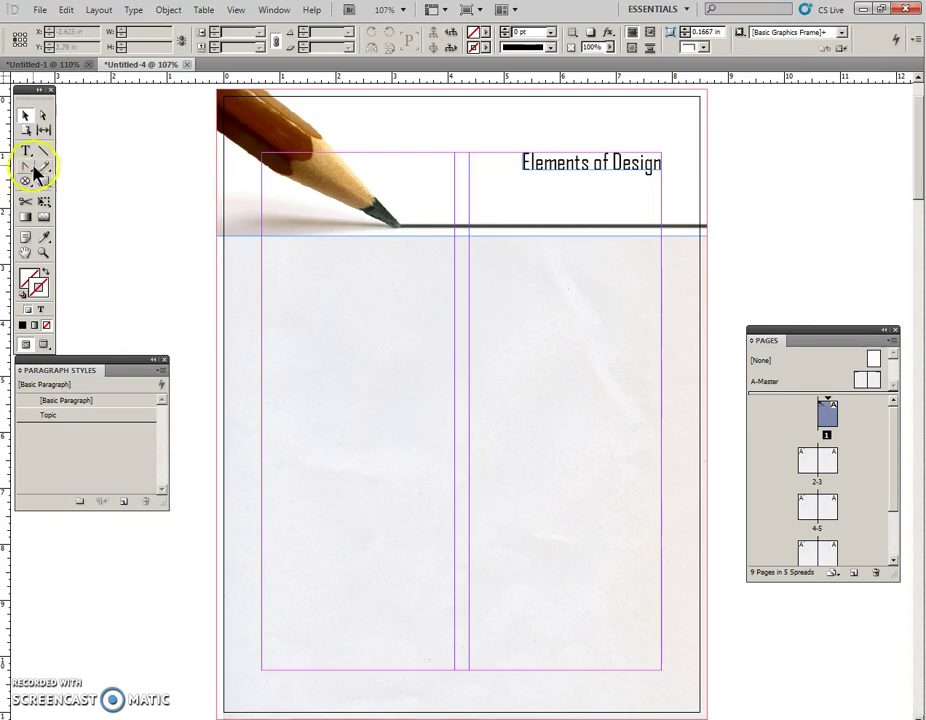
- Type 'Lines' in a new text frame beside the page and apply the Topic style
left_click(27, 151)
left_click_drag(86, 229, 195, 283)
type("Lines")
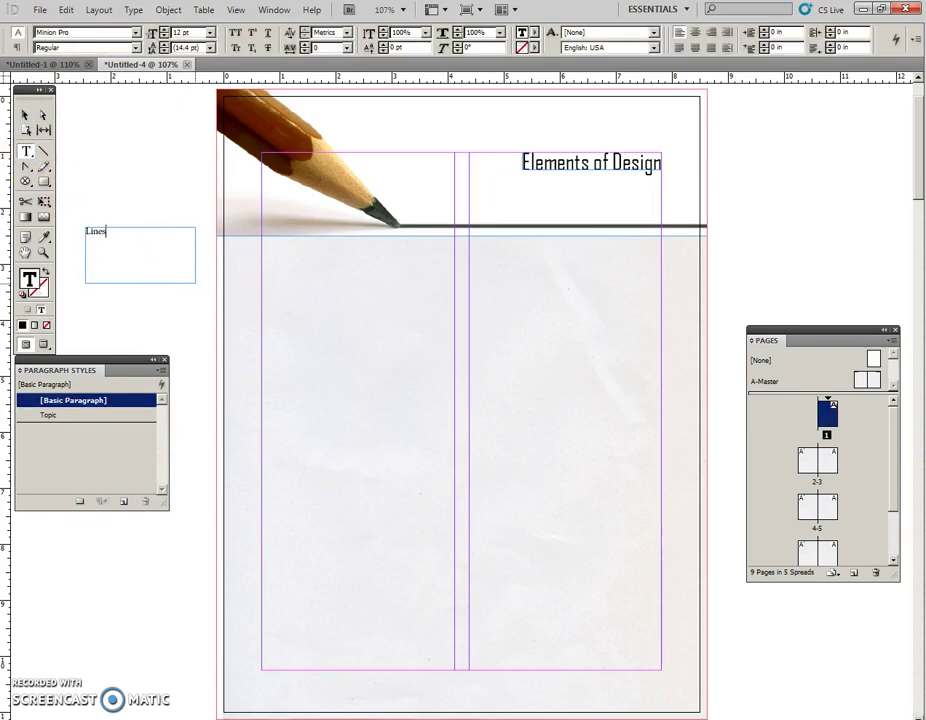
left_click(74, 414)
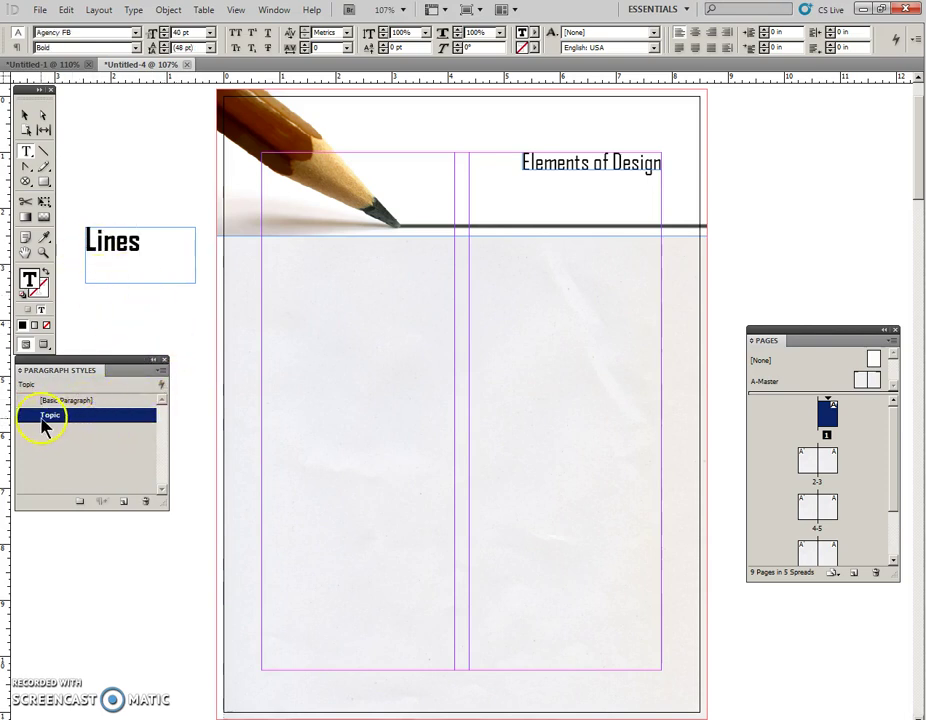
- Fit the Lines frame to its text and move it just below 'Elements of Design'
left_click(26, 116)
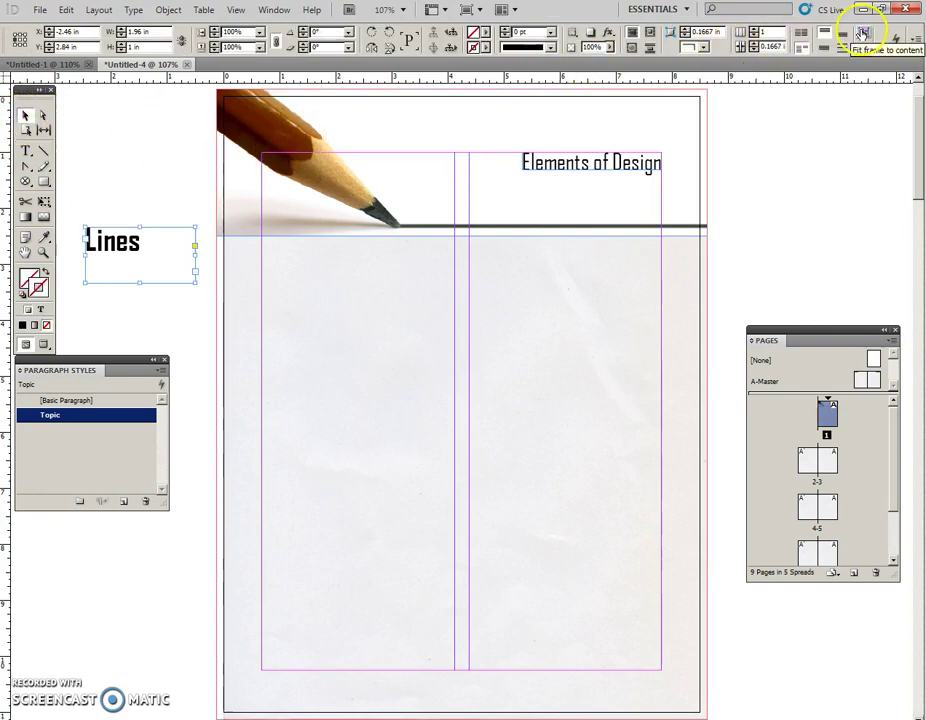
left_click(862, 33)
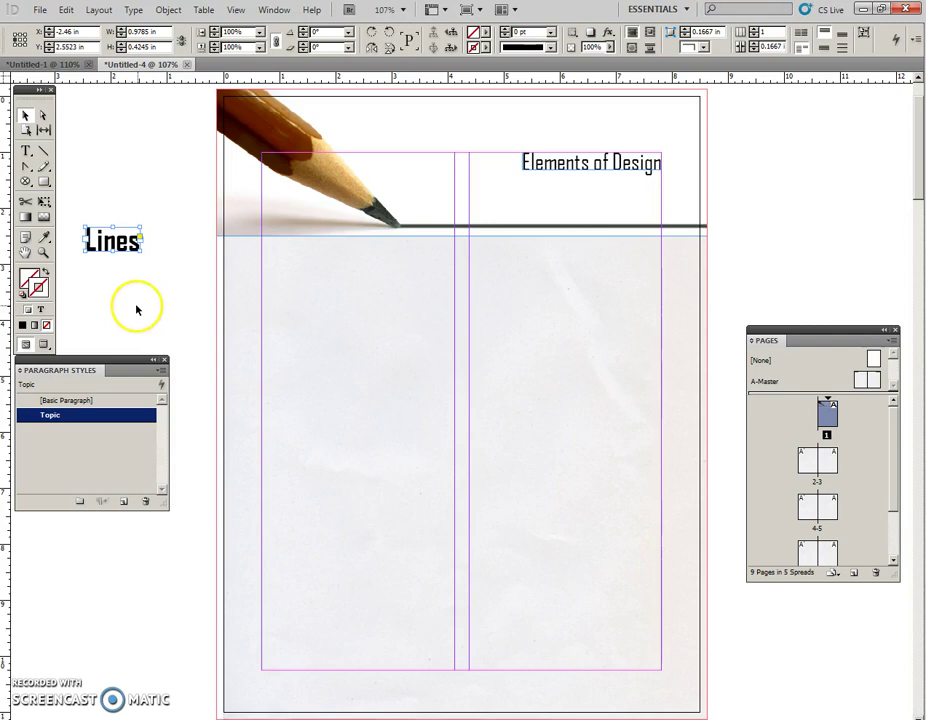
left_click(129, 243)
left_click_drag(129, 243, 640, 212)
left_click(766, 204)
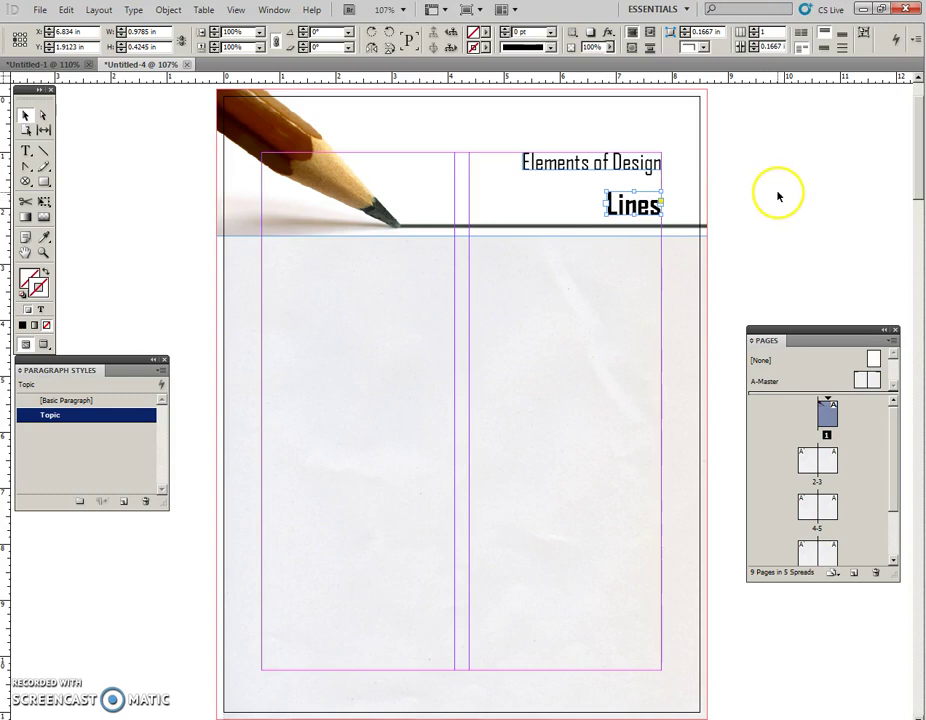
left_click(779, 197)
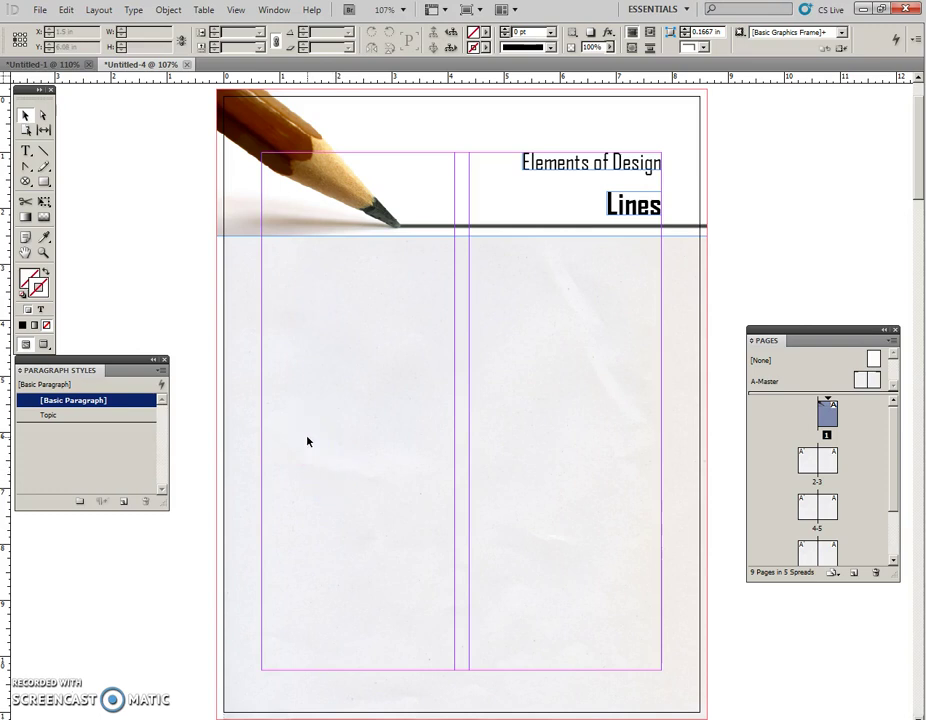
- Place Lines.txt from the Elements of Design folder, removing extra carriage returns at line ends and between paragraphs
left_click(153, 299)
key("ctrl+d")
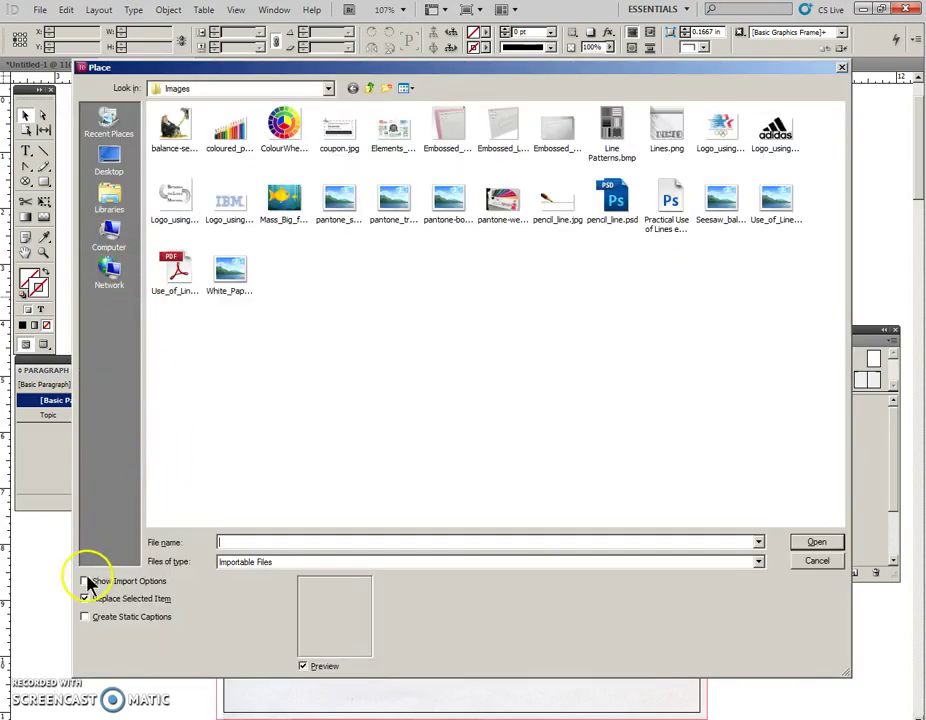
left_click(85, 581)
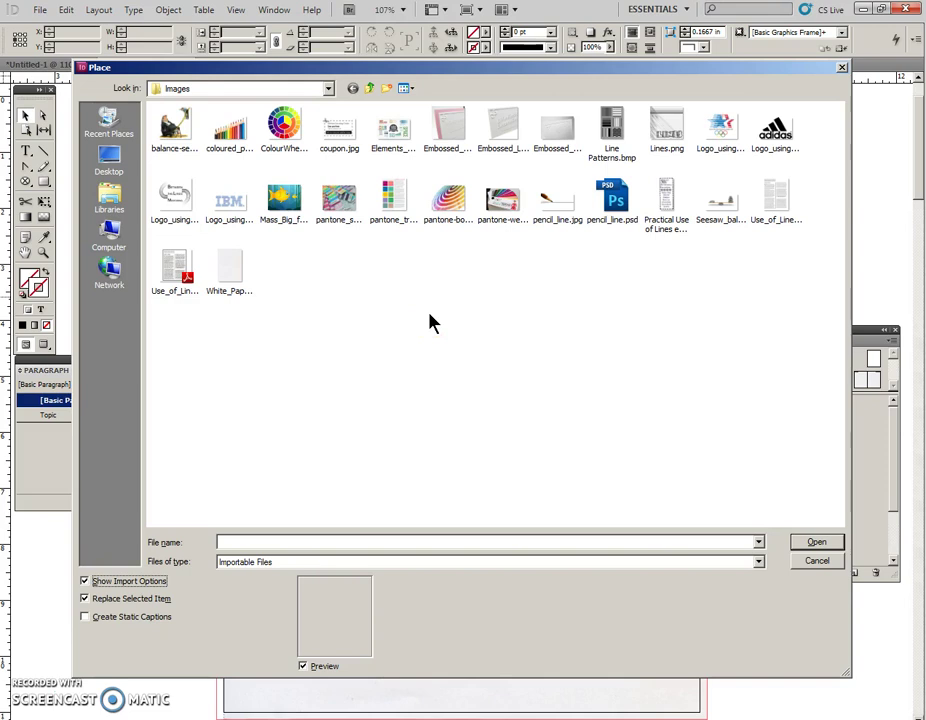
left_click(370, 91)
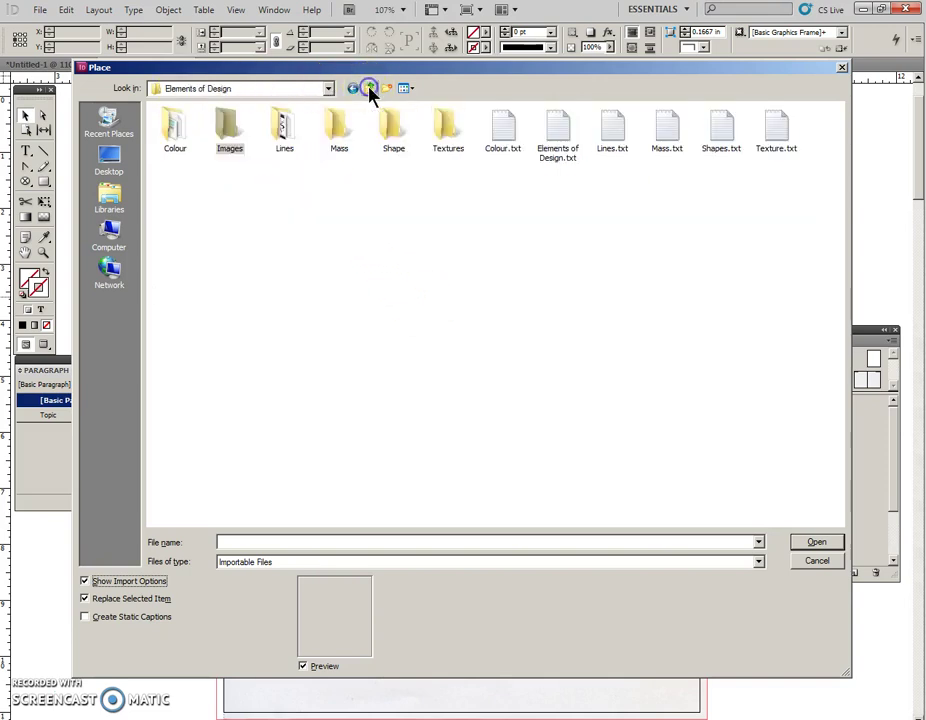
left_click(613, 133)
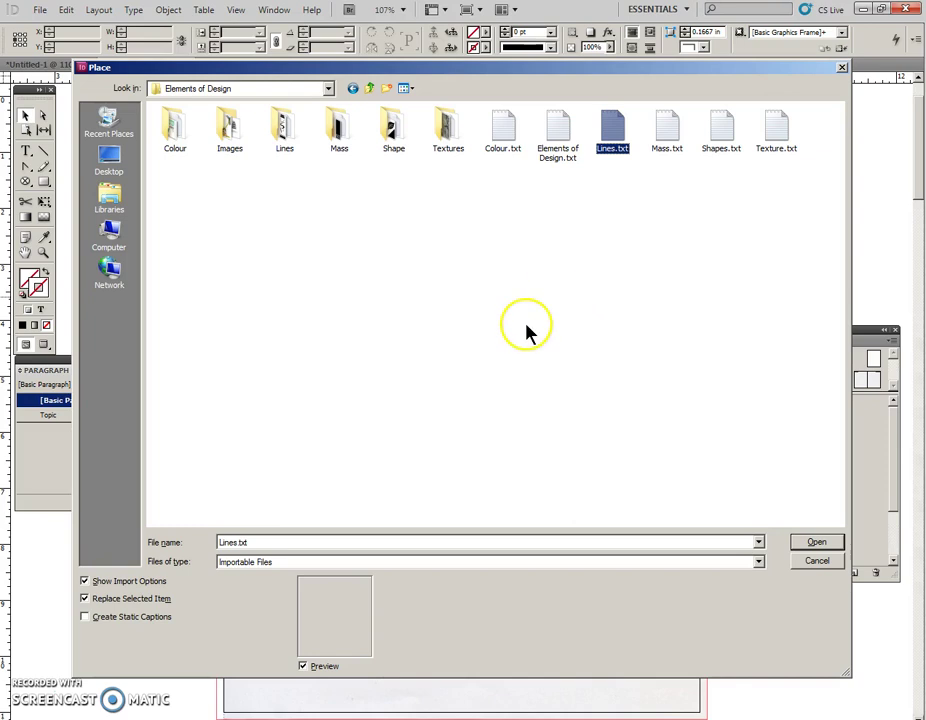
left_click(817, 540)
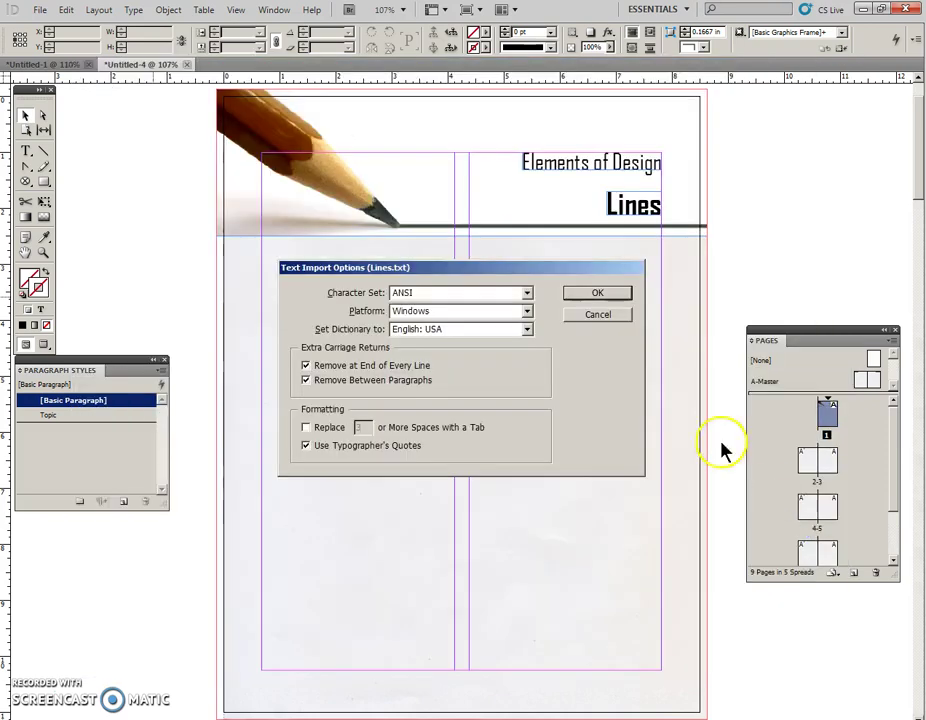
left_click(306, 366)
left_click(306, 381)
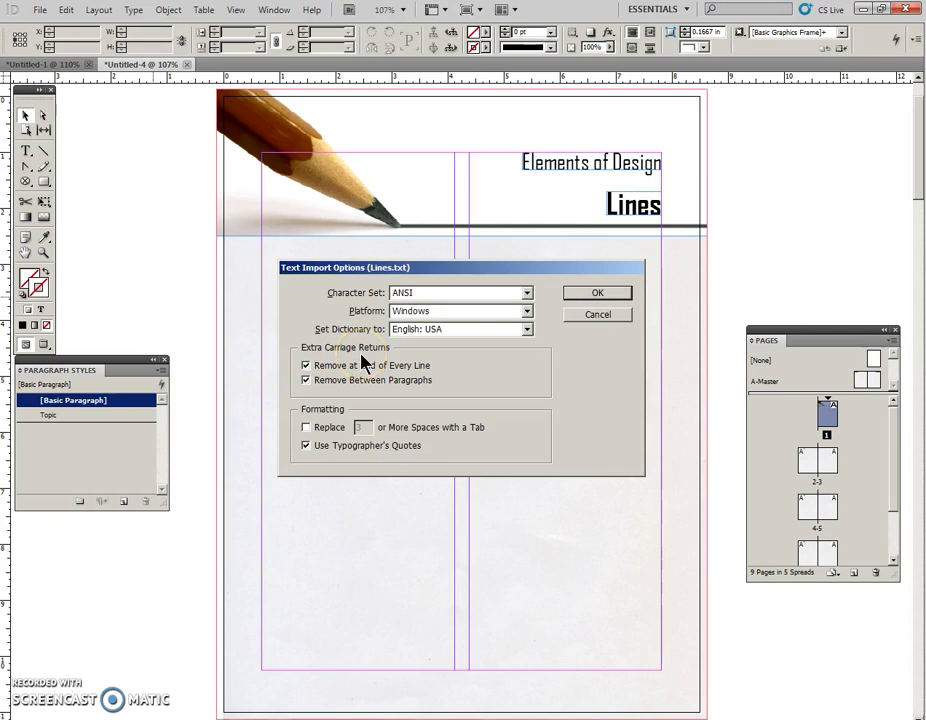
left_click(579, 297)
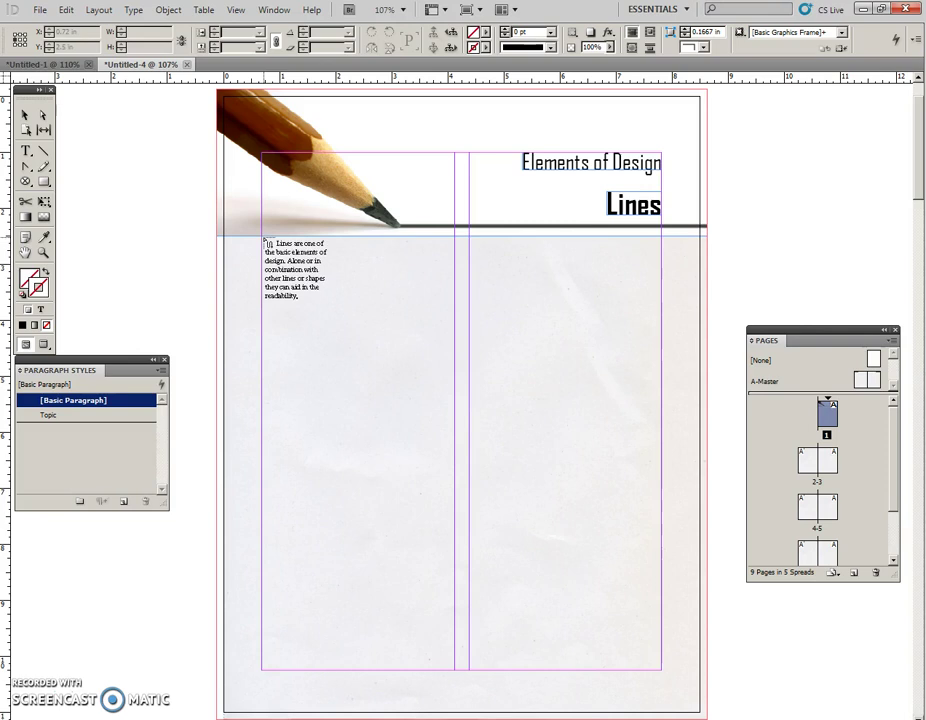
- Autoflow the Lines text into both columns and lower the right frame's top below the banner
left_click(265, 240, "shift")
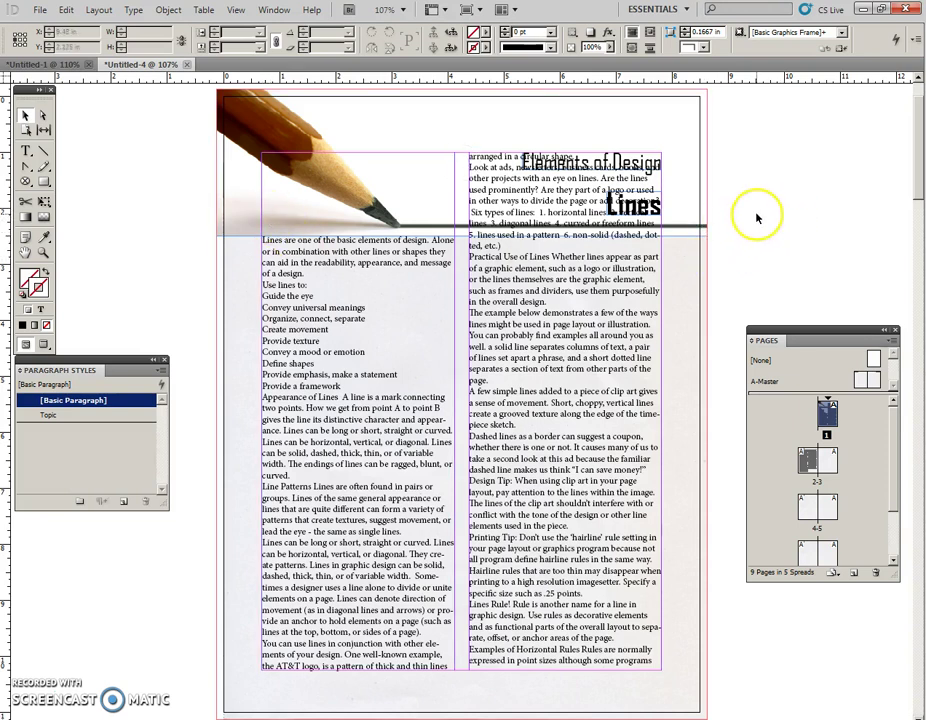
left_click(557, 152)
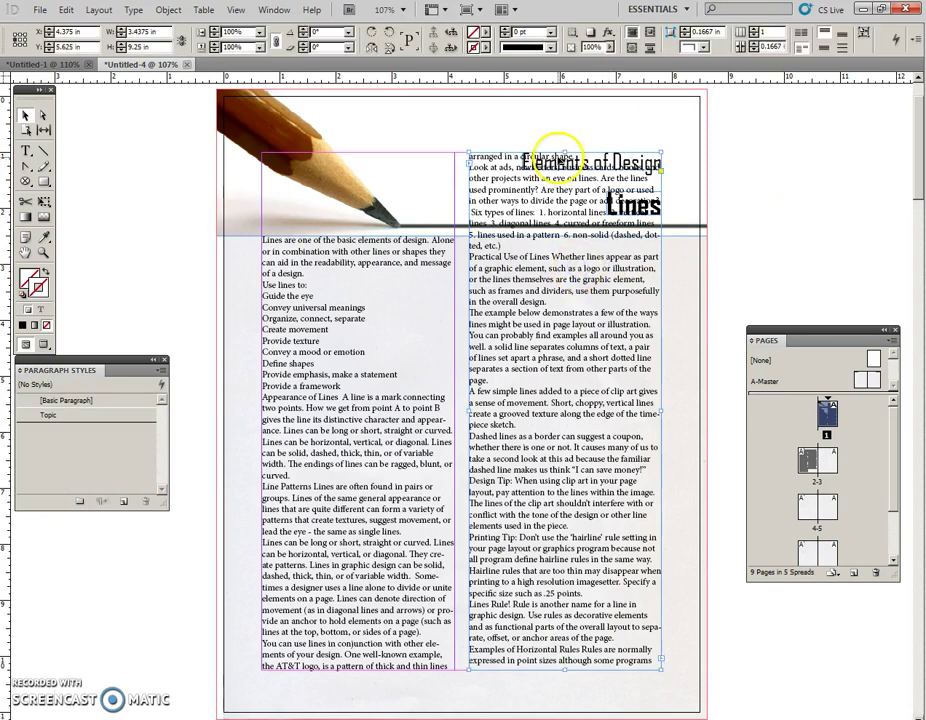
left_click_drag(565, 152, 565, 238)
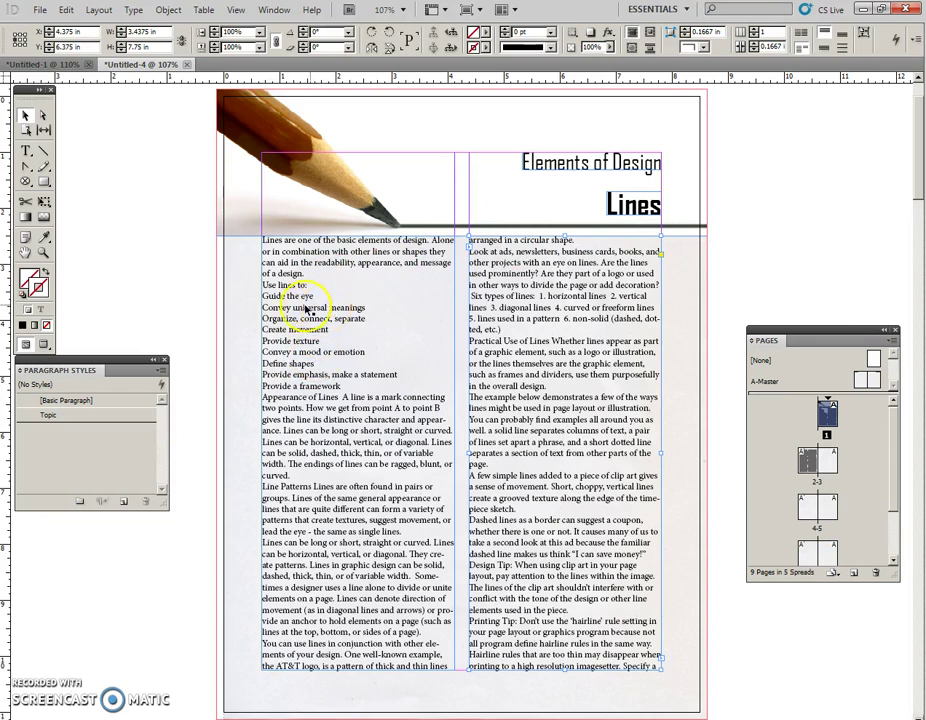
left_click(171, 258)
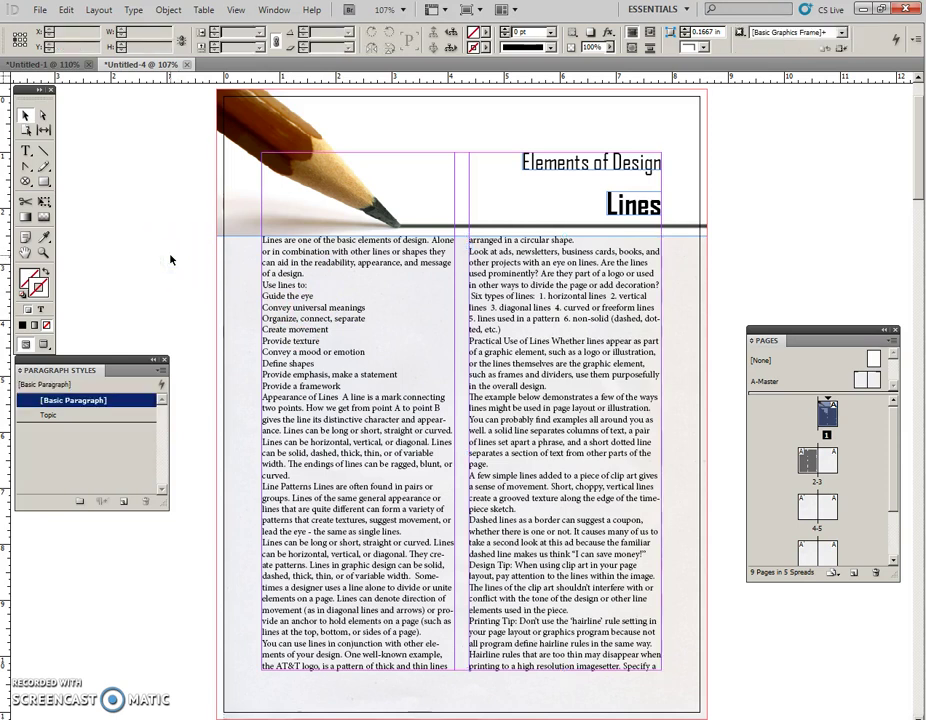
- Place insertion points in the body text columns, then clear the selection with the Selection tool
left_click(161, 262)
left_click(82, 401)
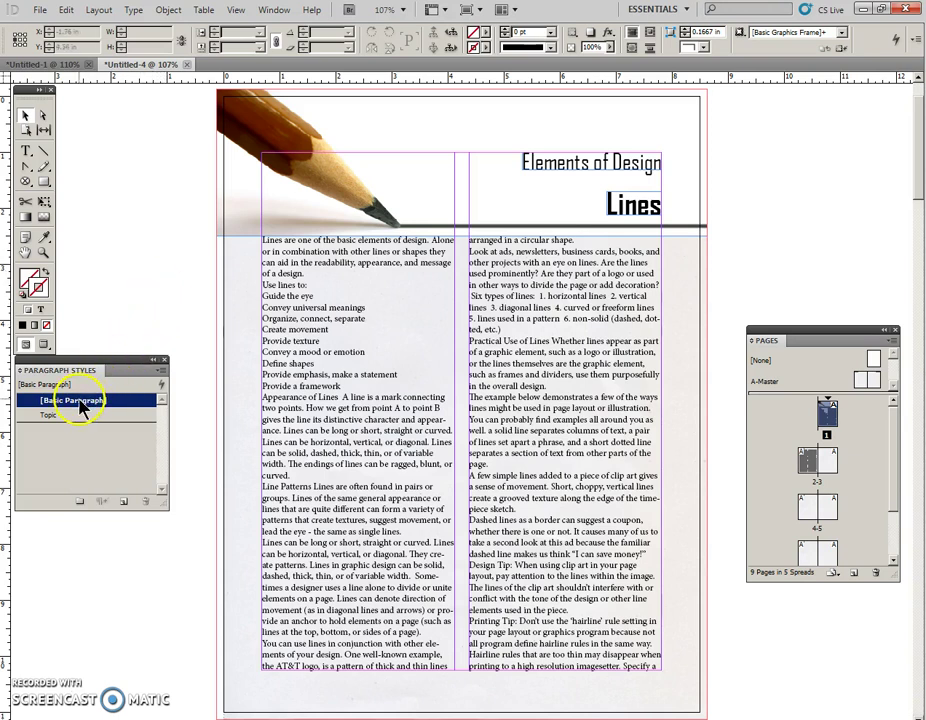
left_click(66, 454)
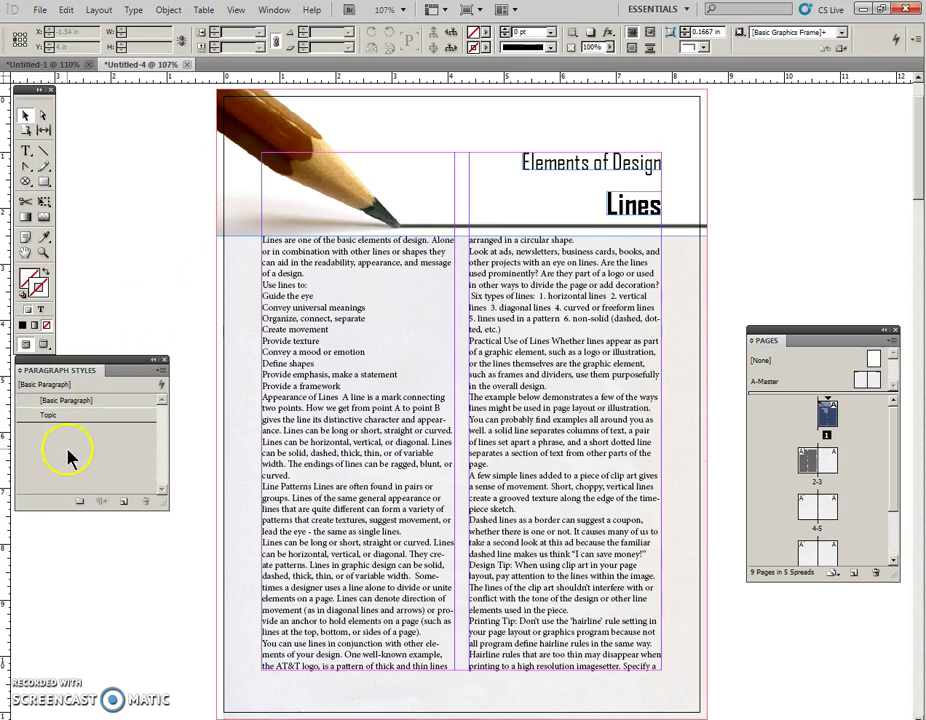
double_click(320, 384)
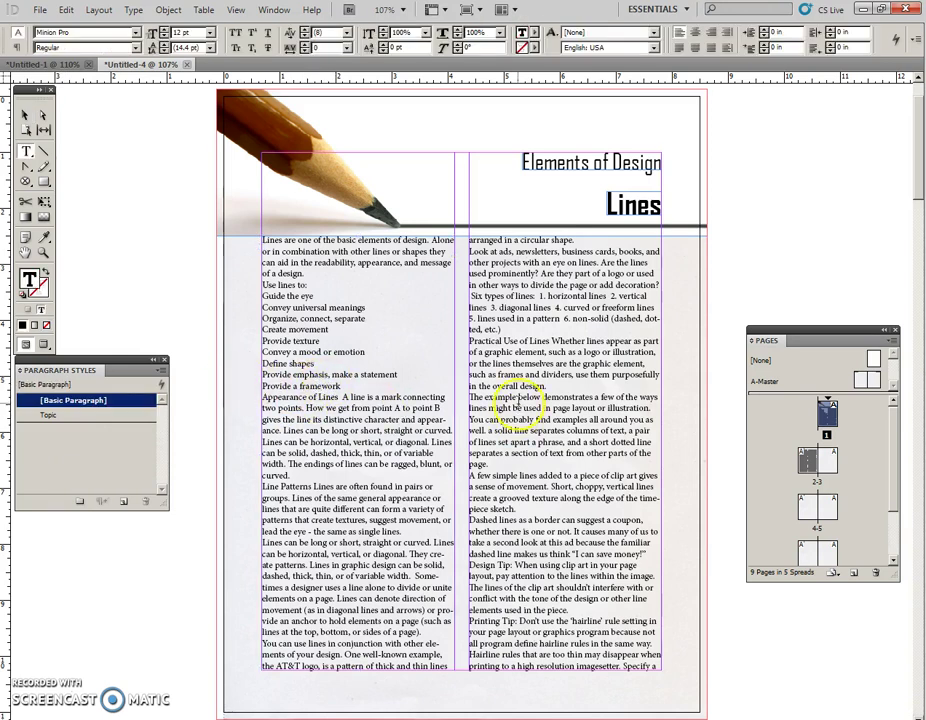
left_click(510, 520)
left_click(80, 400)
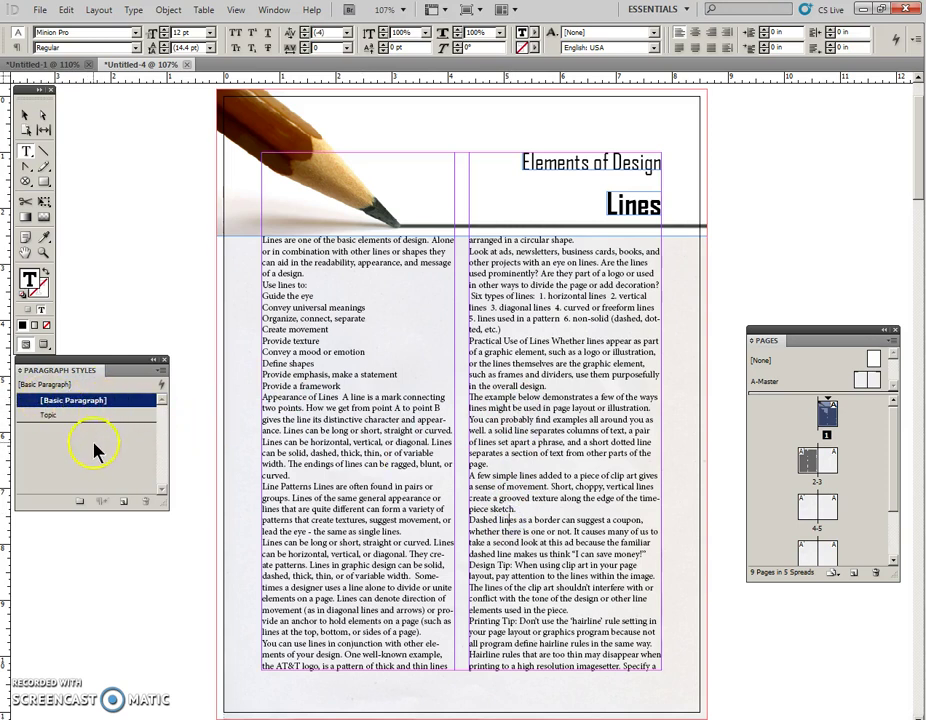
left_click(24, 116)
left_click(150, 305)
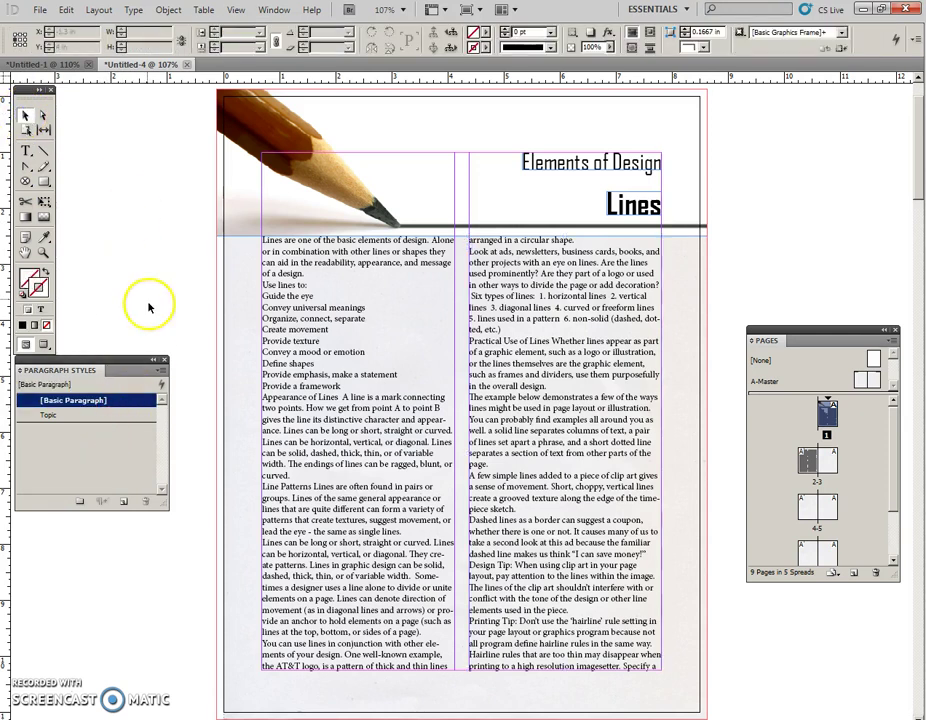
- Duplicate the [Basic Paragraph] style to create Basic Paragraph copy
left_click(103, 448)
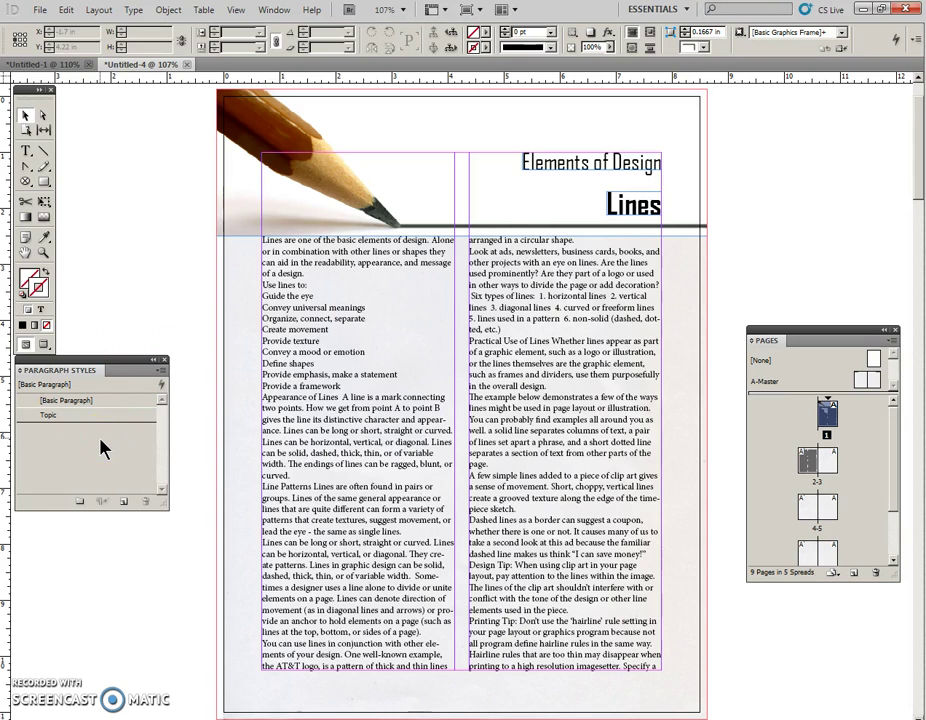
left_click(82, 400)
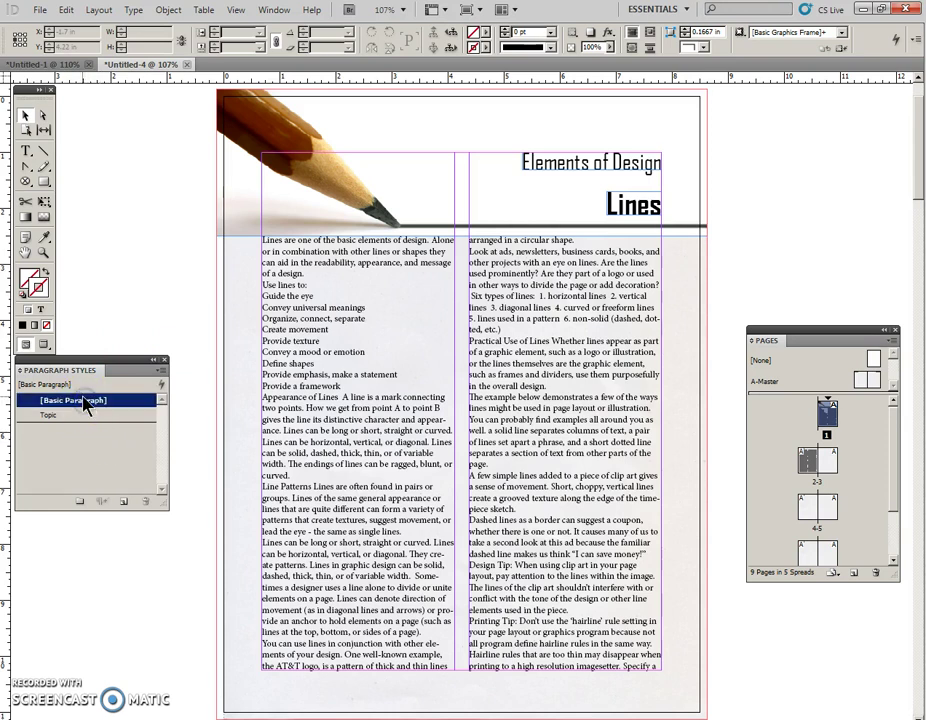
left_click_drag(85, 404, 123, 502)
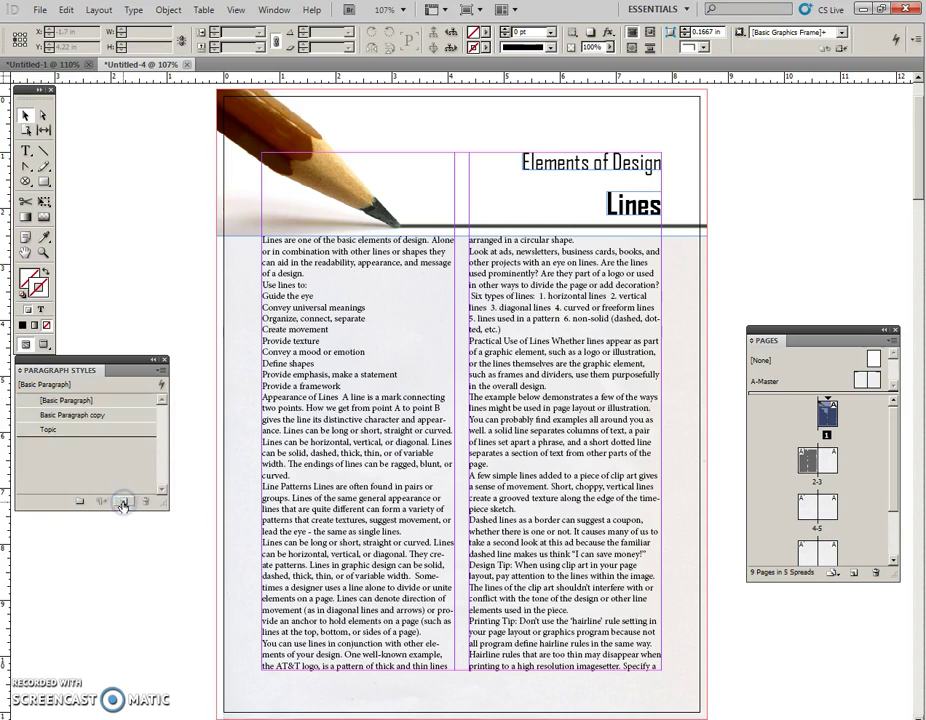
- Rename the copied style 'Body Copy' and set its Space After to .0625 in
double_click(82, 420)
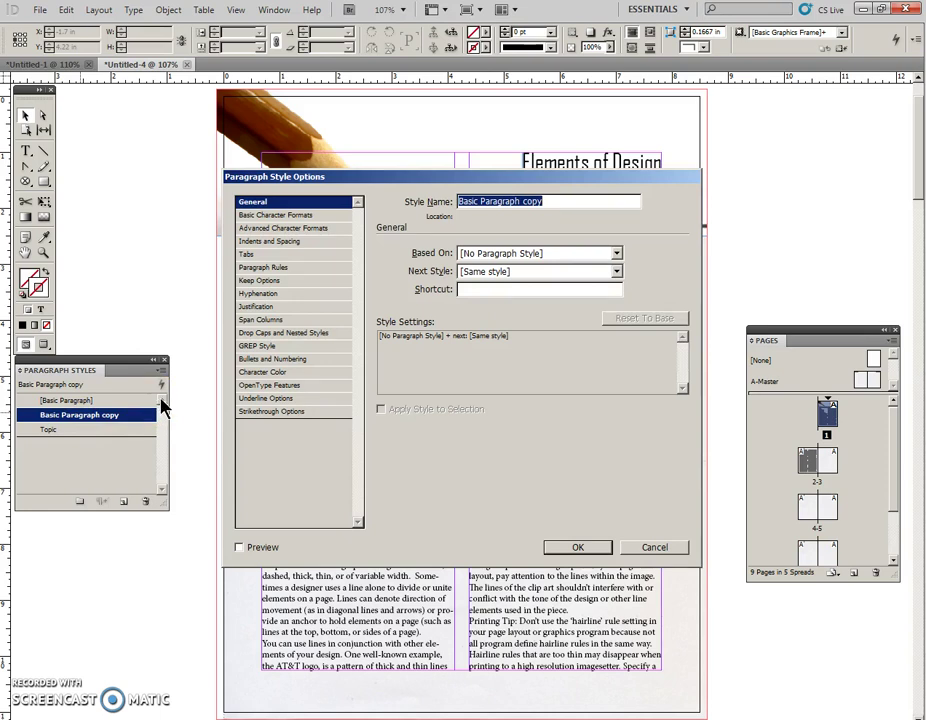
left_click(521, 238)
type("Body Copy")
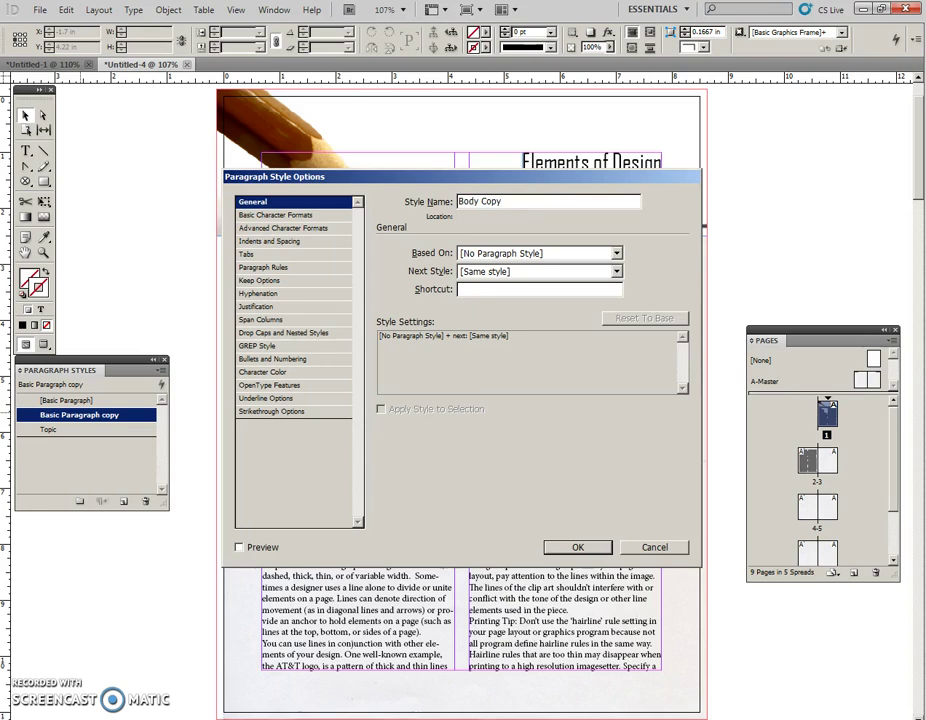
left_click(300, 242)
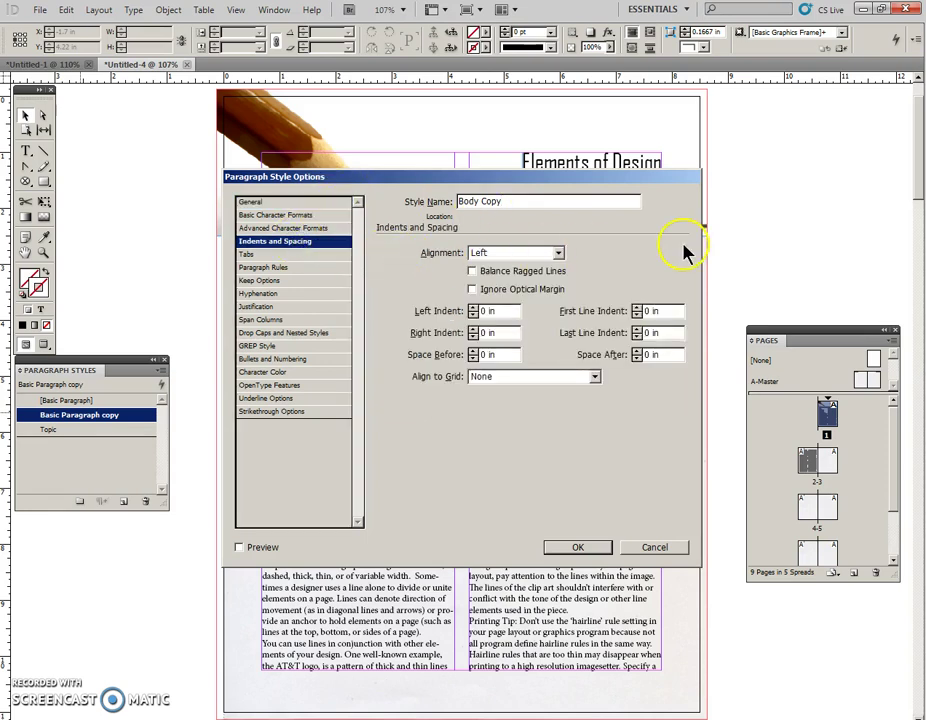
left_click(268, 215)
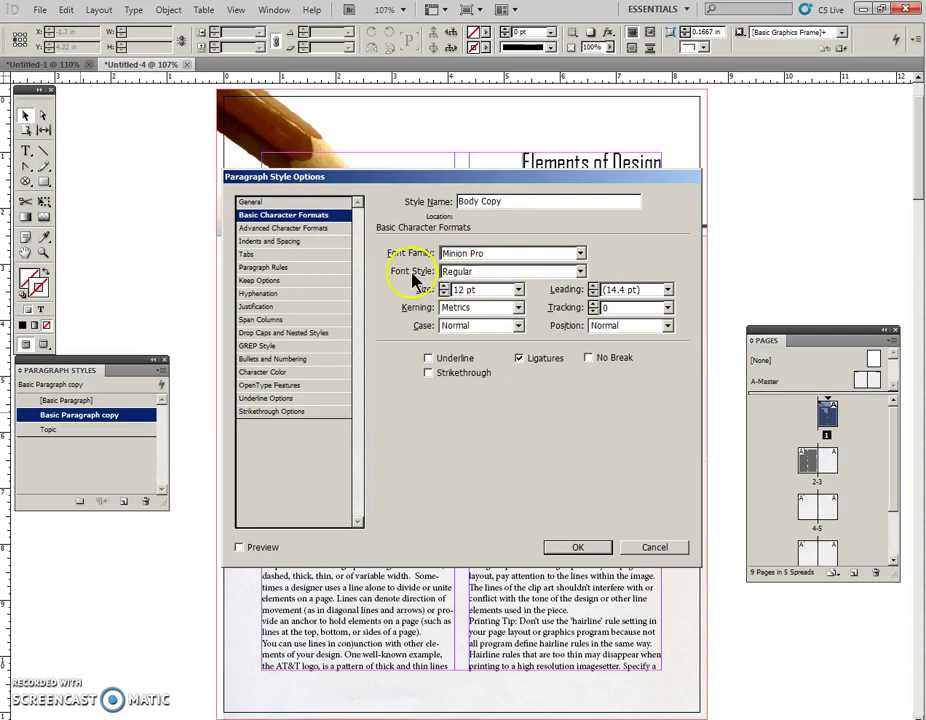
left_click(291, 242)
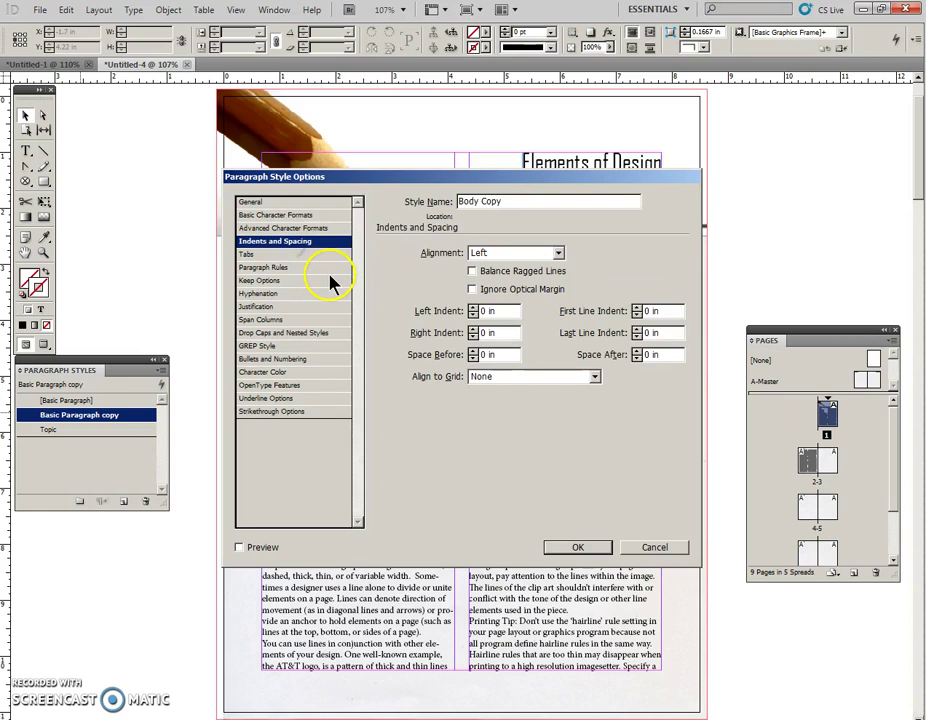
left_click(594, 355)
type(".0625")
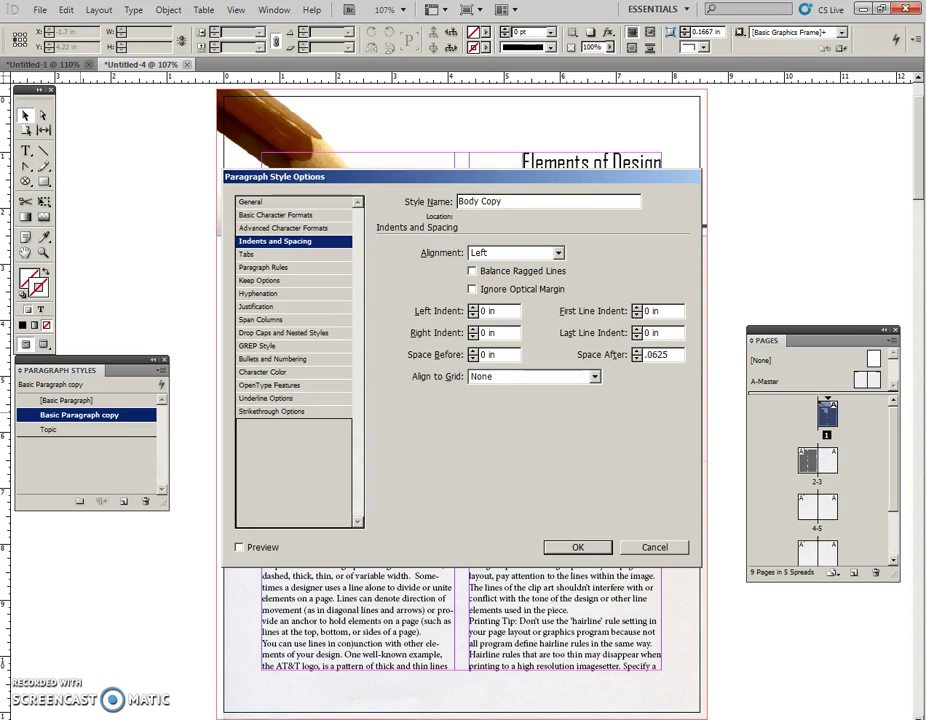
- Save the Body Copy style and apply it to all the body text in both columns
left_click(578, 549)
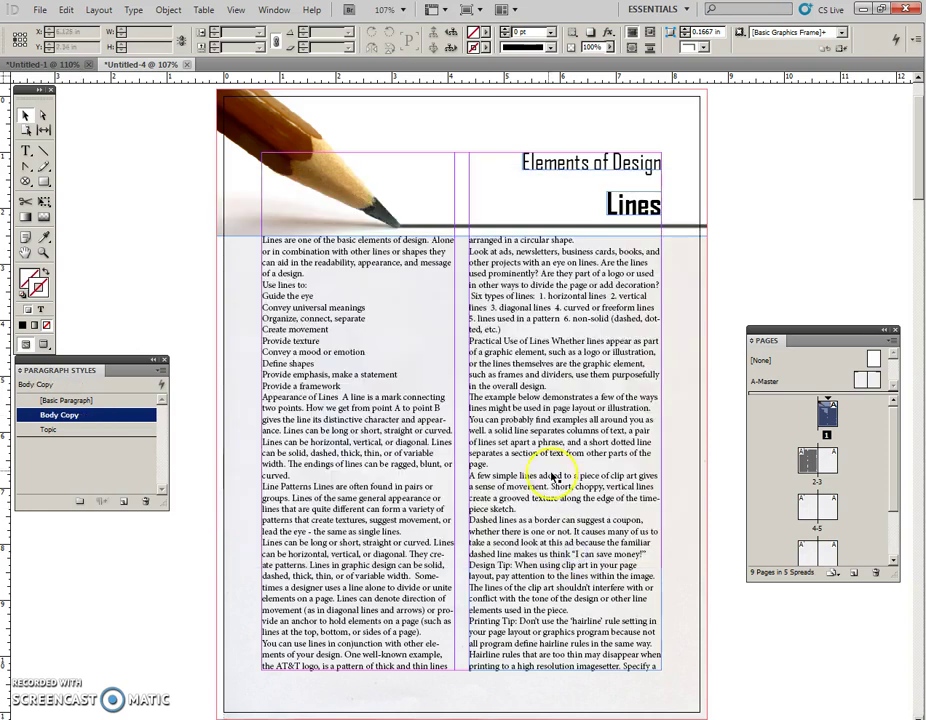
double_click(340, 368)
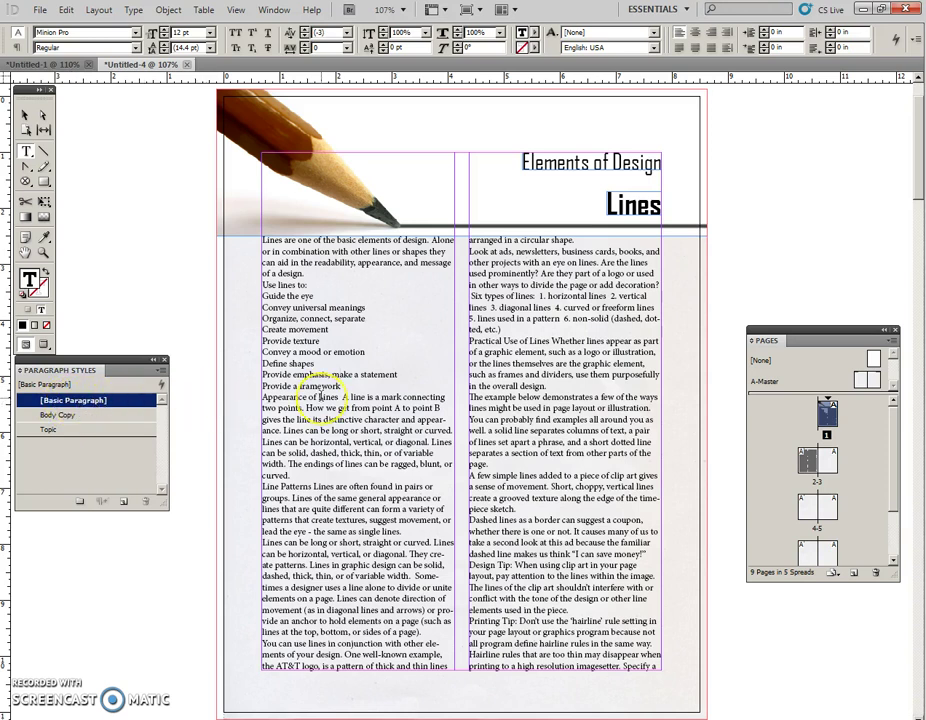
key("Escape")
key("ctrl+a")
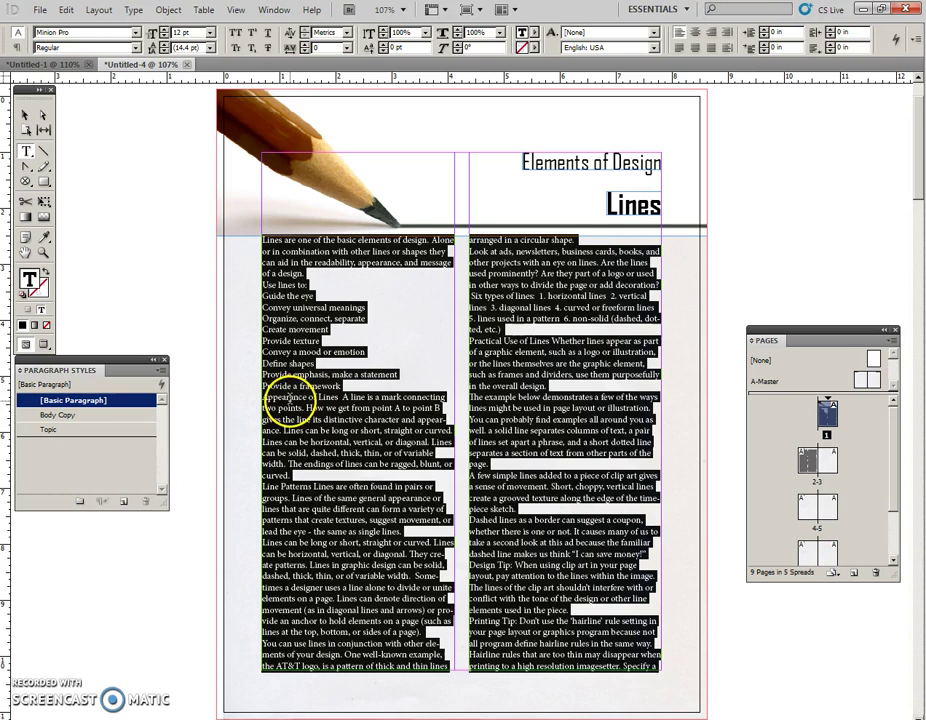
left_click(62, 415)
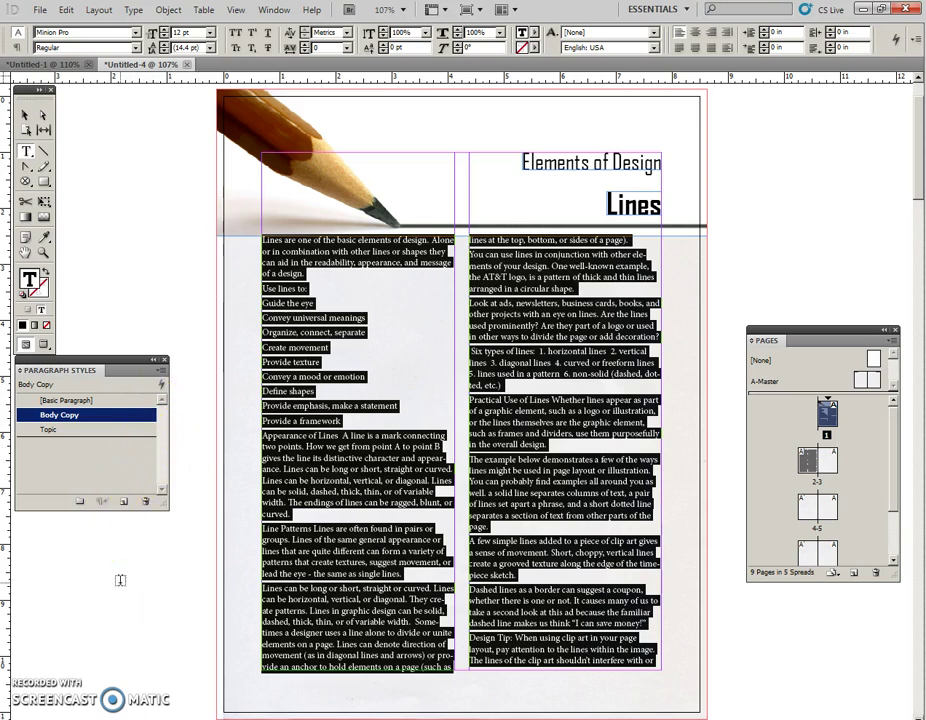
- Deselect the text and stop Body Copy from being the default paragraph style
left_click(25, 116)
left_click(138, 182)
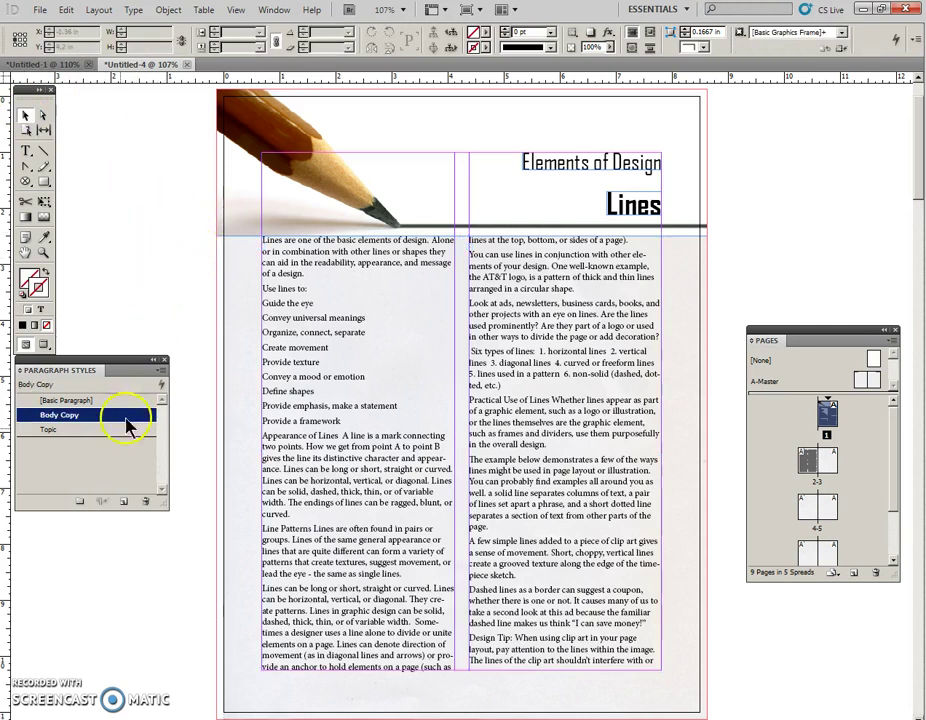
left_click(45, 465)
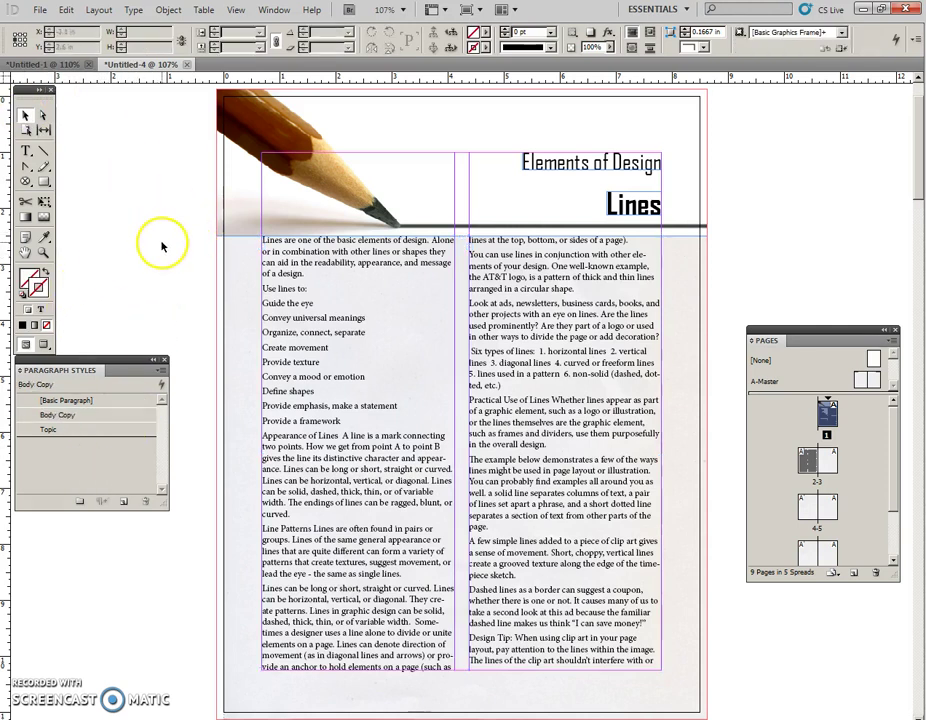